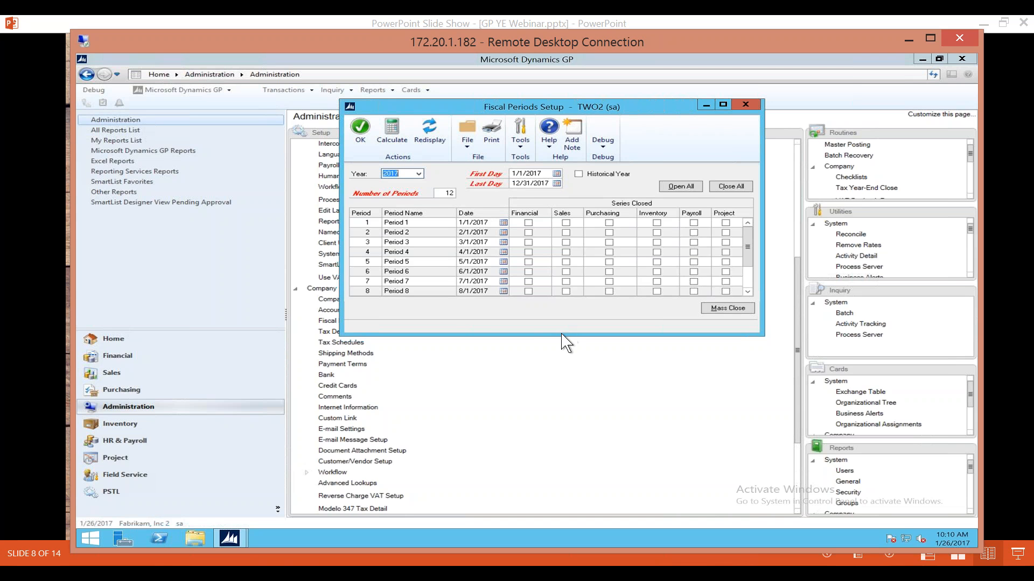
# Enlarge the Fiscal Periods Setup window to examine all 12 periods of 2017, and close it.
pyautogui.moveTo(560, 335); pyautogui.dragTo(559, 385)
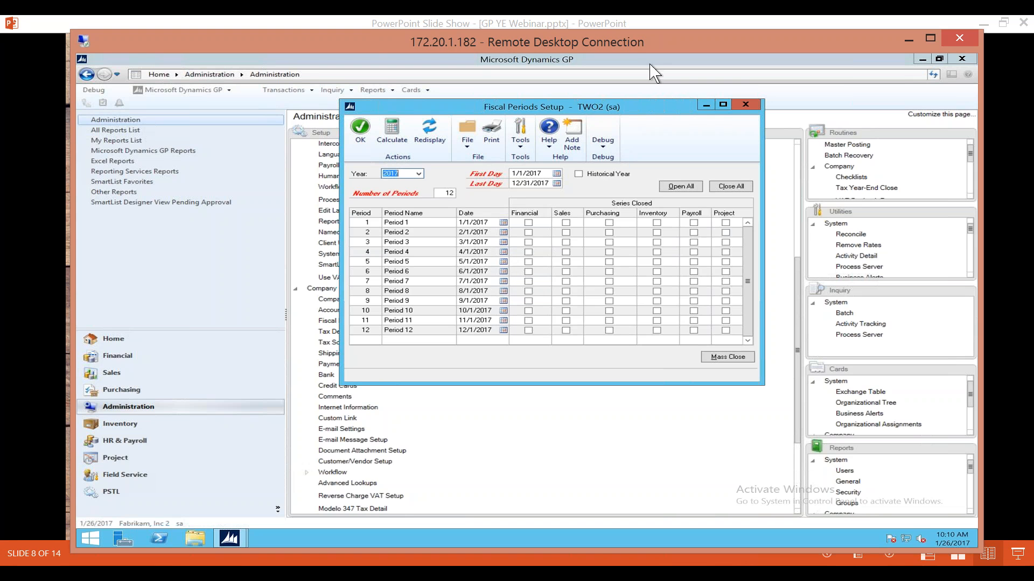
pyautogui.click(746, 104)
# Review the Reconcile Inventory Quantities options in the Inventory module and open the Inventory Year-End Closing window.
pyautogui.click(199, 423)
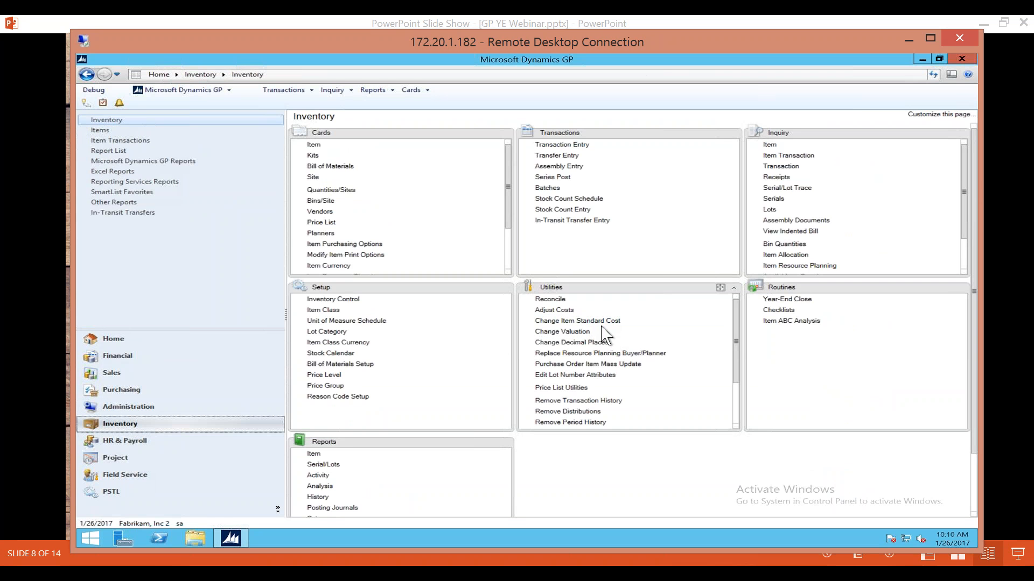
pyautogui.click(554, 299)
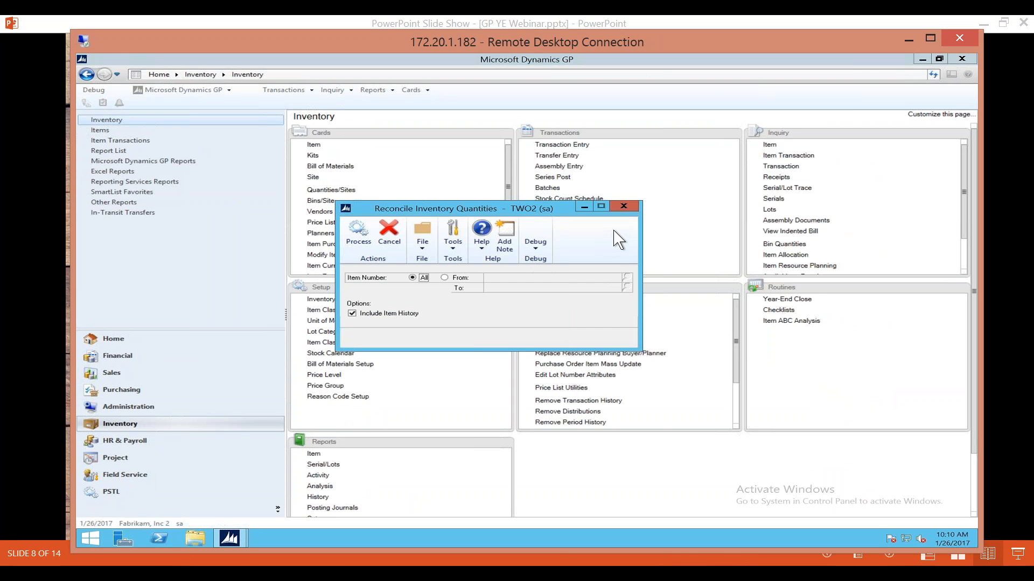
pyautogui.click(625, 208)
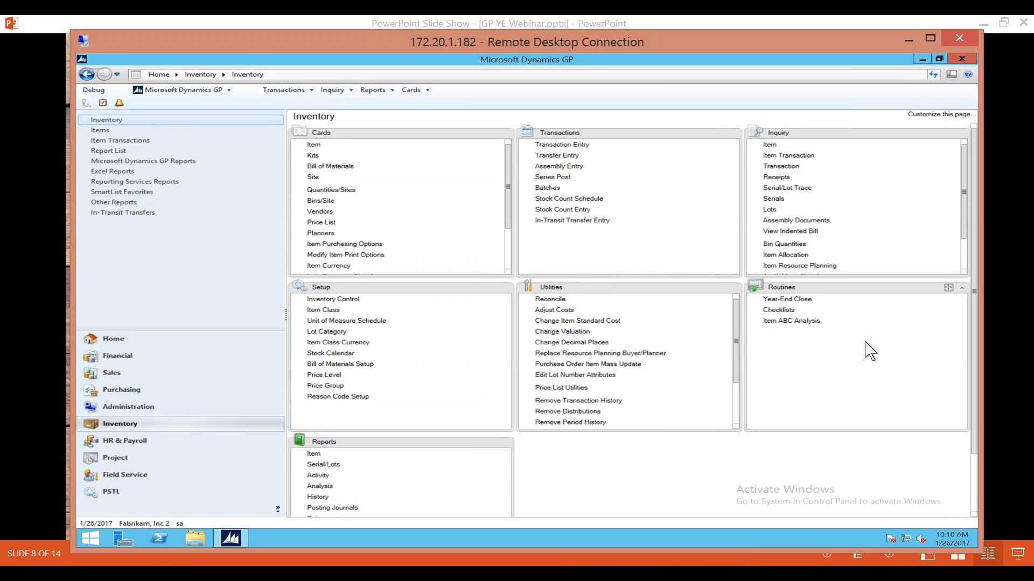
pyautogui.click(806, 300)
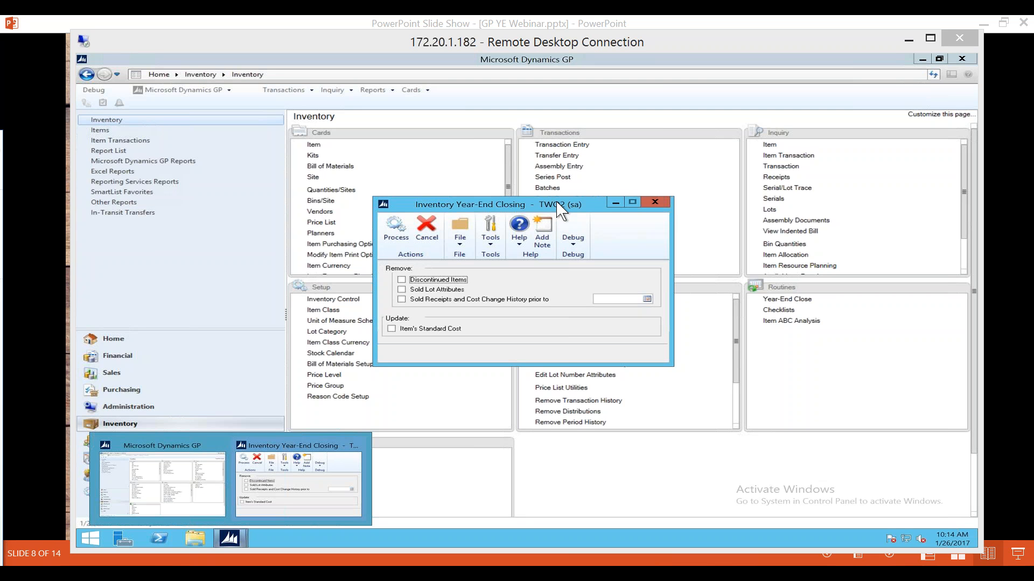
# Move the remote desktop session out of view and advance the PowerPoint slide show to the Receivables Year End Closing slide.
pyautogui.click(584, 38)
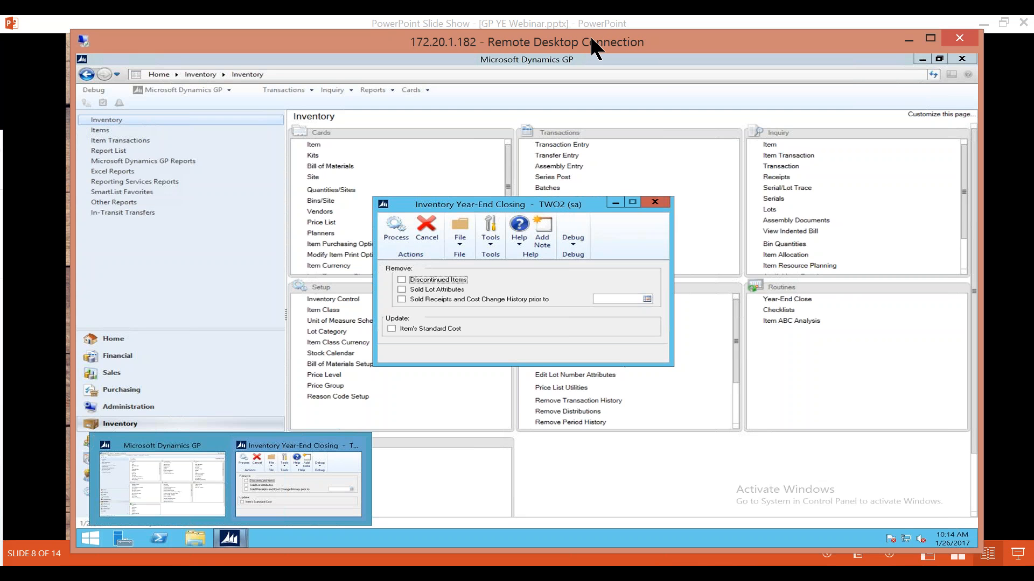
pyautogui.moveTo(585, 37); pyautogui.dragTo(0, 81)
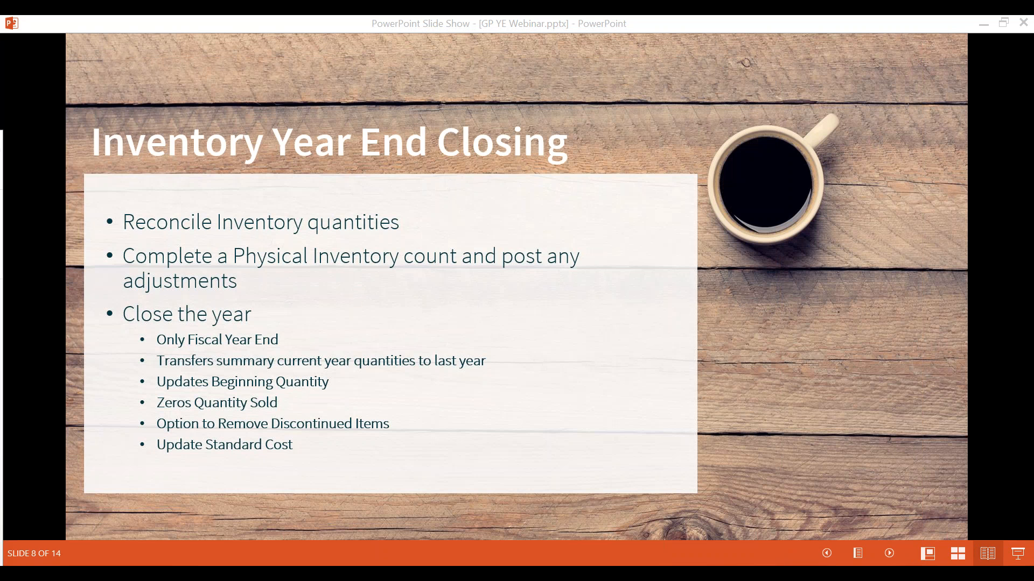
pyautogui.click(834, 59)
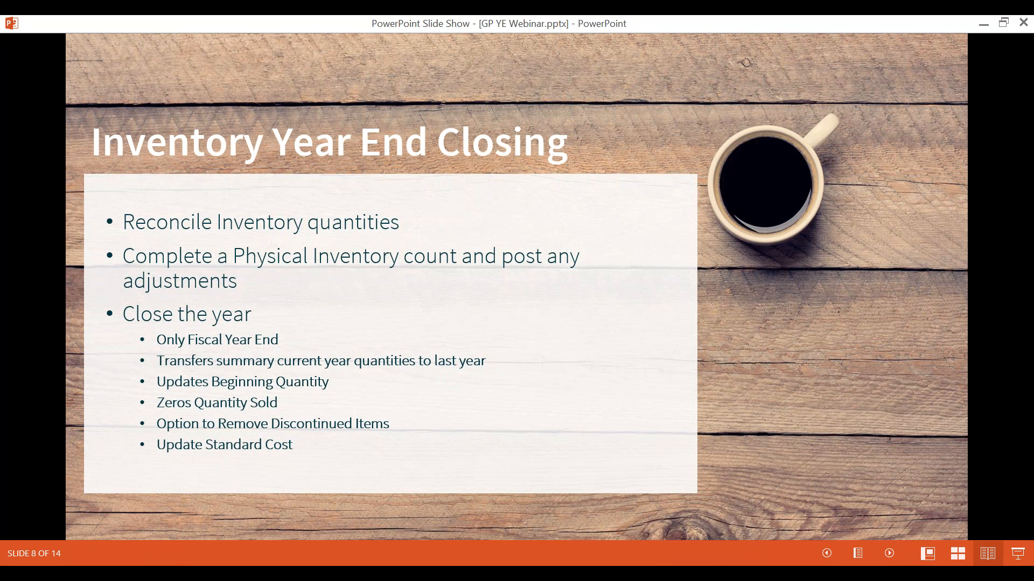
pyautogui.press('Right')
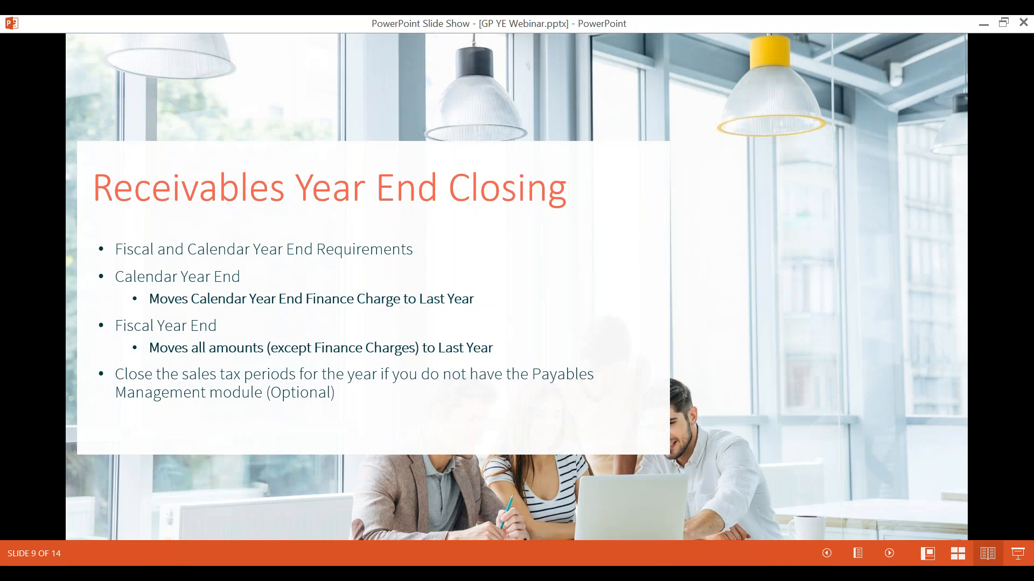
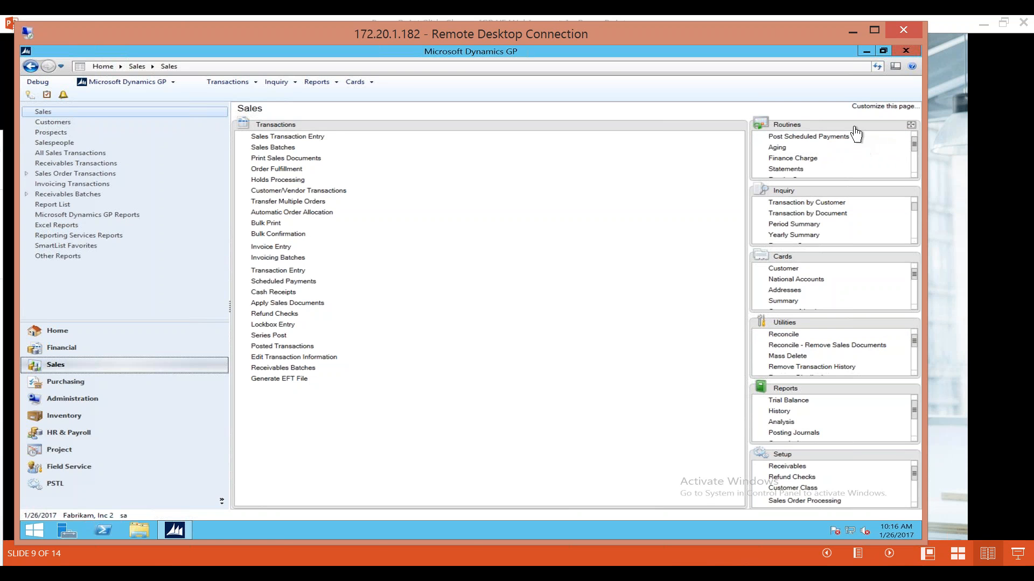
# Move the Routines group into the main area of the Sales page, and review and close the Paid Sales Transaction Removal window.
pyautogui.moveTo(855, 128); pyautogui.dragTo(323, 183)
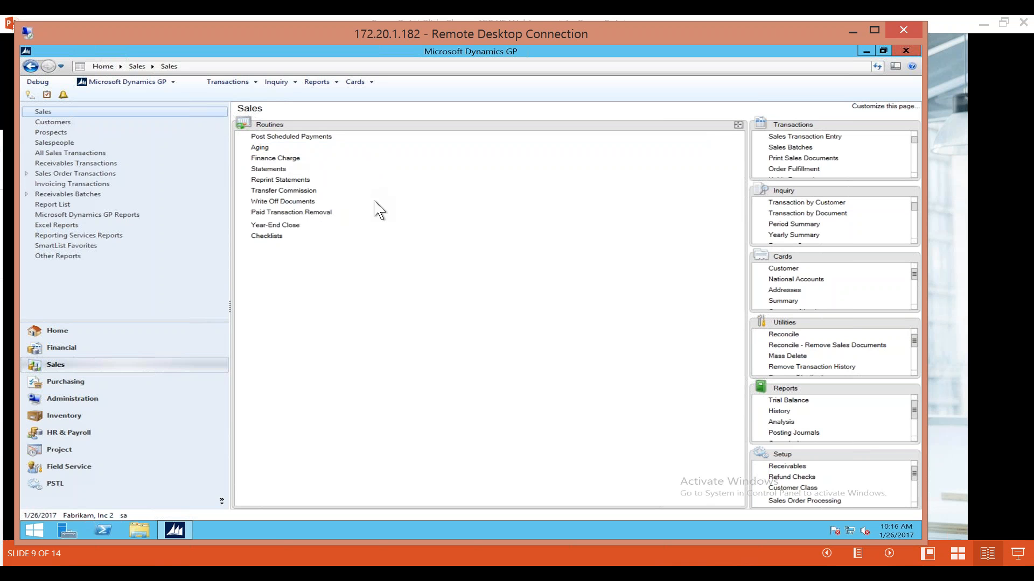
pyautogui.click(317, 215)
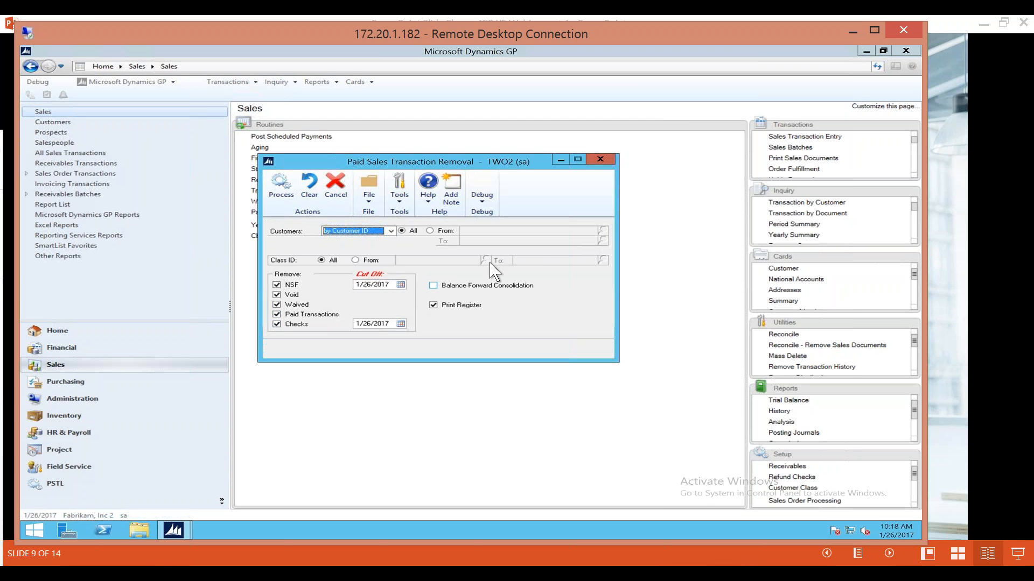
pyautogui.click(601, 159)
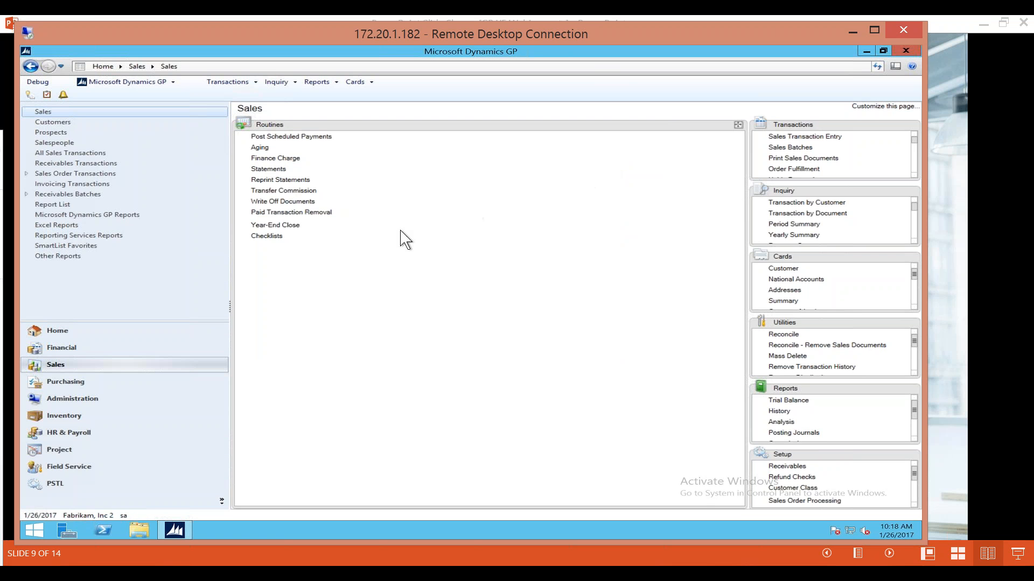
# Review the year-to-close options and last closing dates in the Receivables Year-End Closing window, and close it without processing.
pyautogui.click(277, 226)
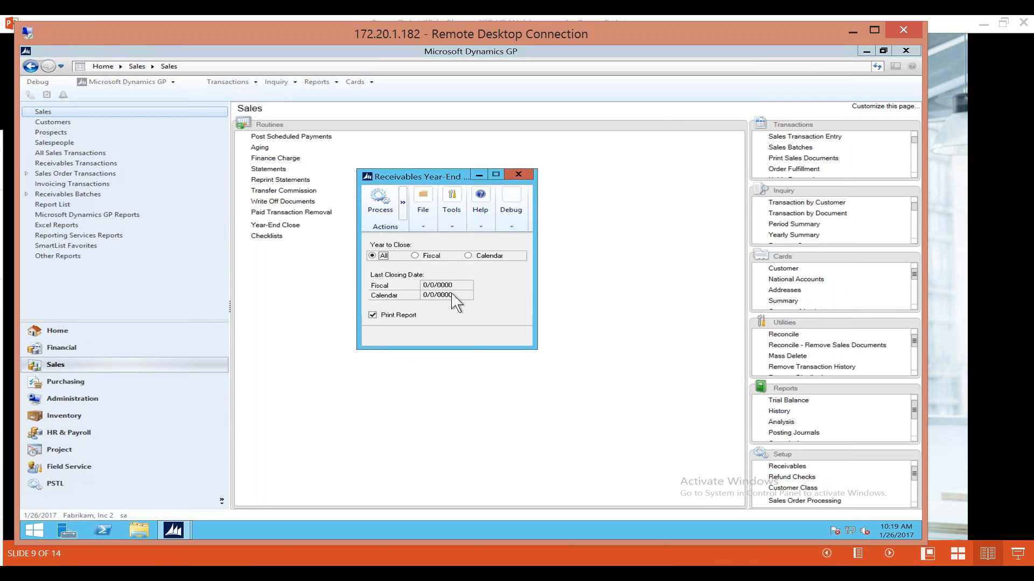
pyautogui.click(519, 174)
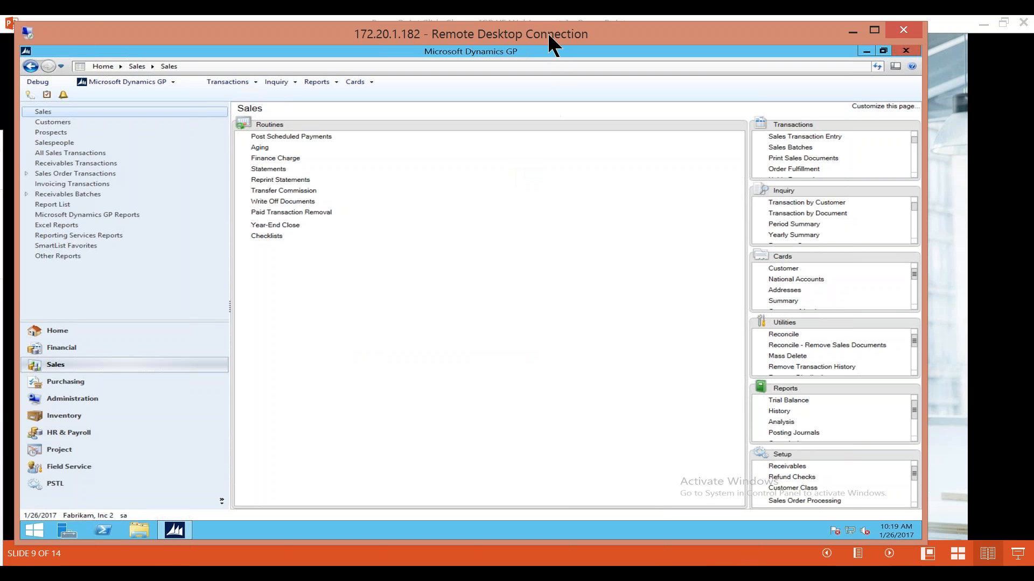
# Move the remote desktop session out of view and advance the PowerPoint slide show to the Payables Year End Closing slide.
pyautogui.moveTo(543, 31); pyautogui.dragTo(0, 183)
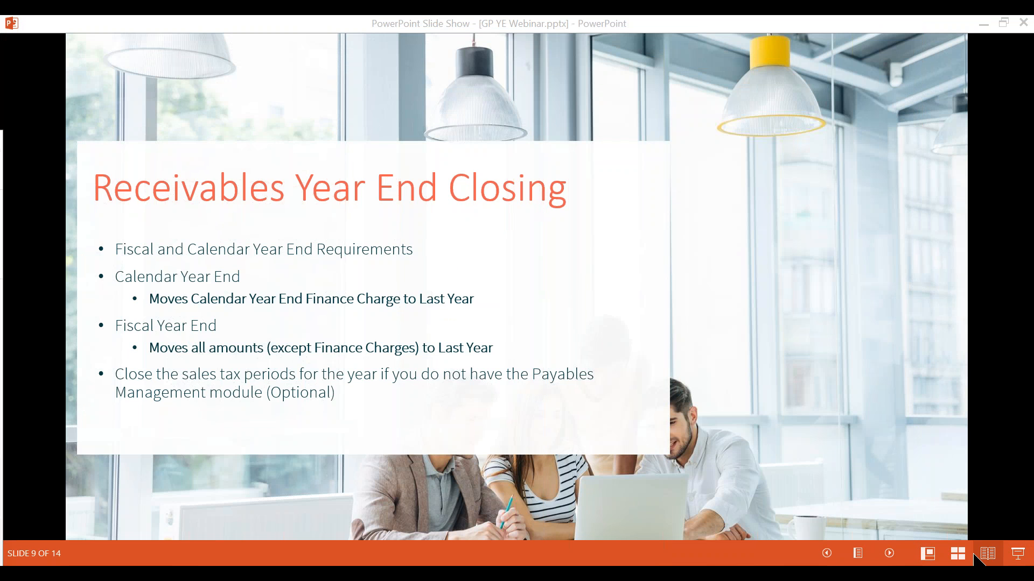
pyautogui.click(706, 119)
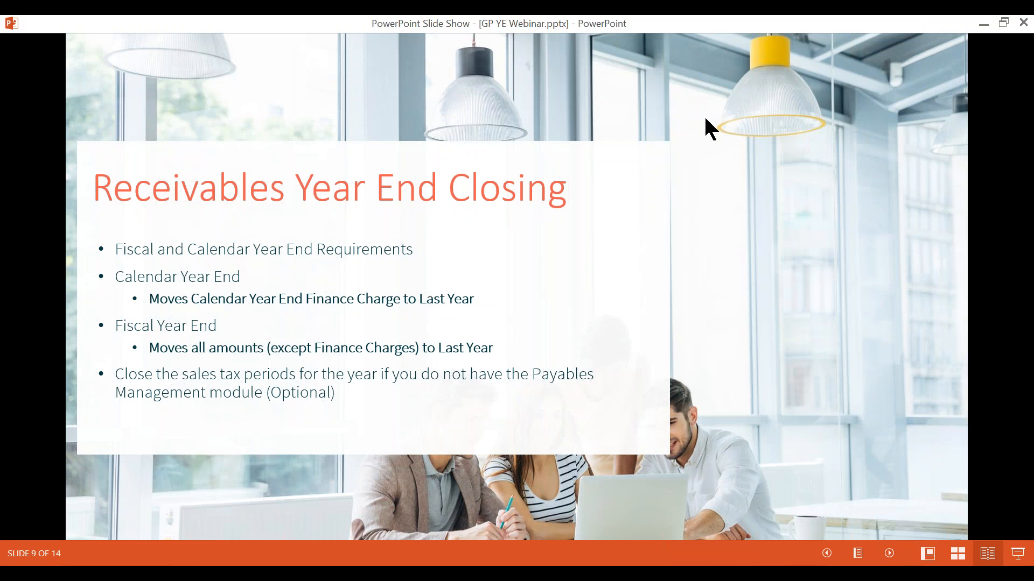
pyautogui.click(703, 115)
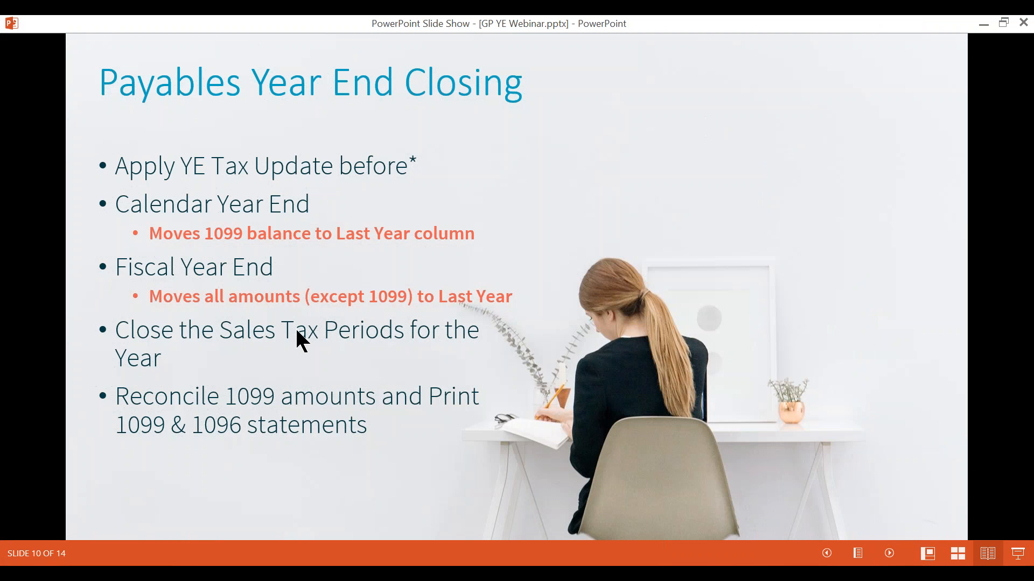
pyautogui.click(1, 350)
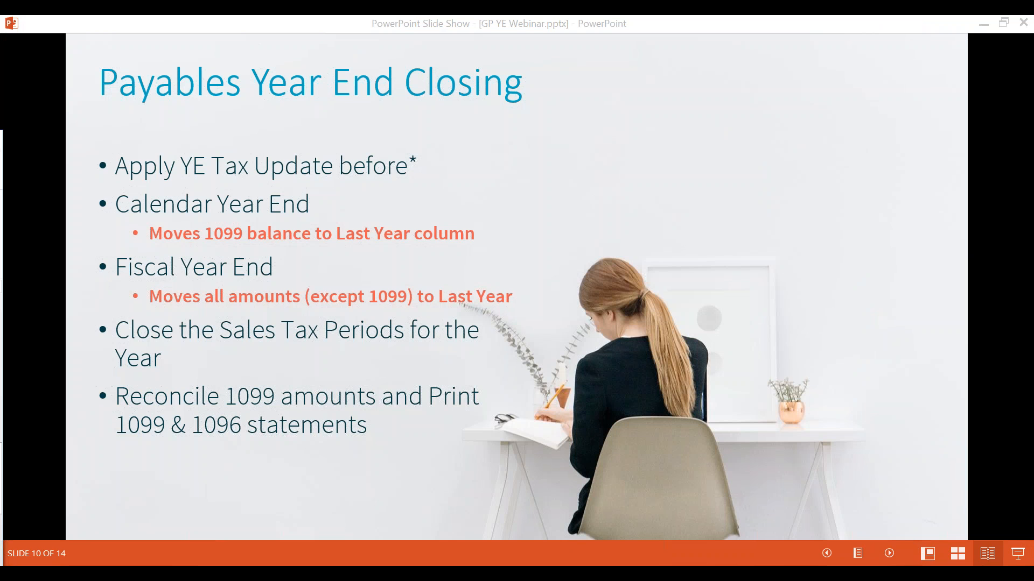
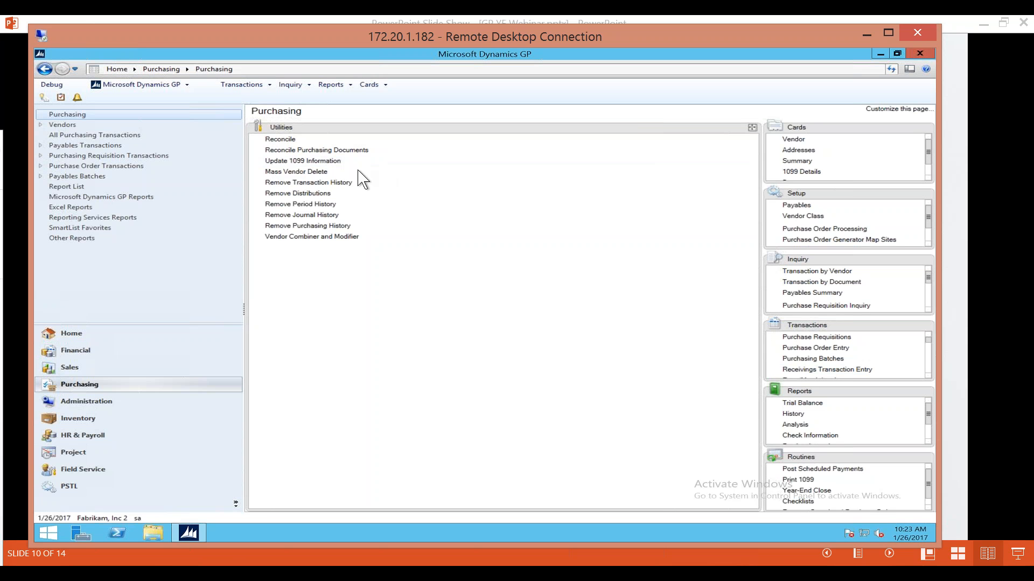
# Review and close the Update 1099 Information window, and move the Cards group into the main area of the Purchasing page.
pyautogui.click(322, 162)
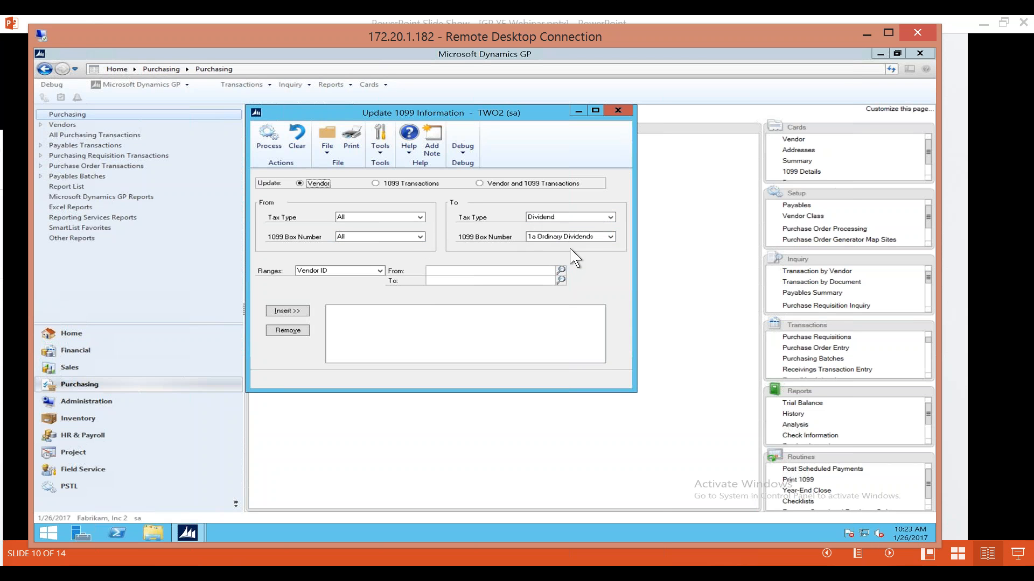
pyautogui.click(619, 112)
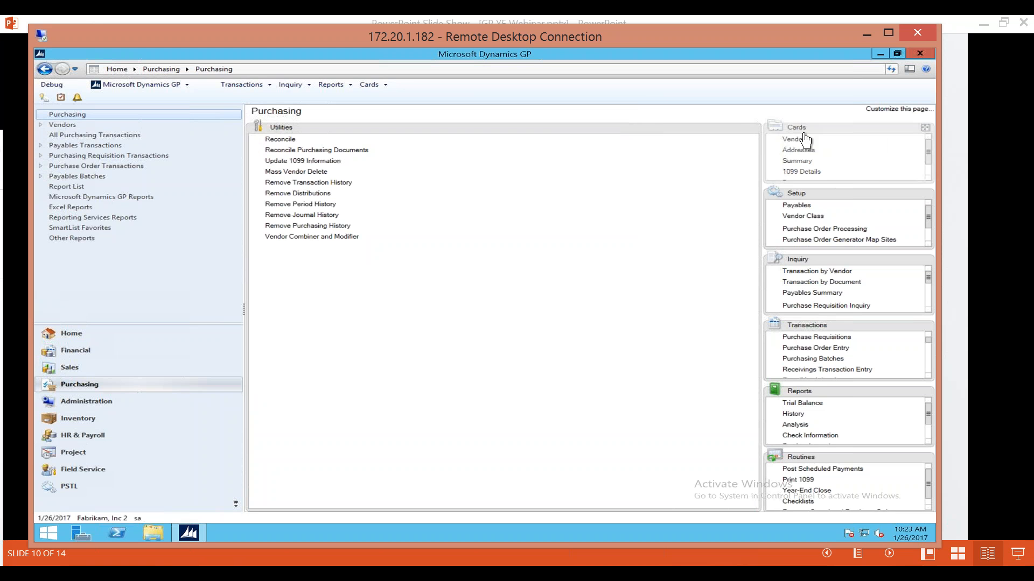
pyautogui.moveTo(805, 141); pyautogui.dragTo(366, 178)
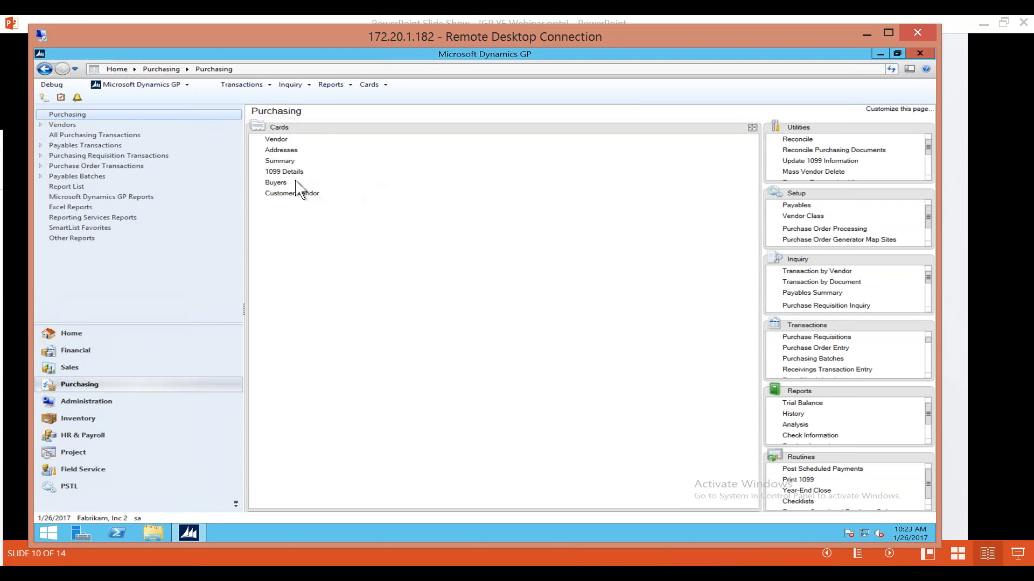
# Open the vendor 1099 Details card and bring up the record of vendor BEAUMONT0001.
pyautogui.click(279, 172)
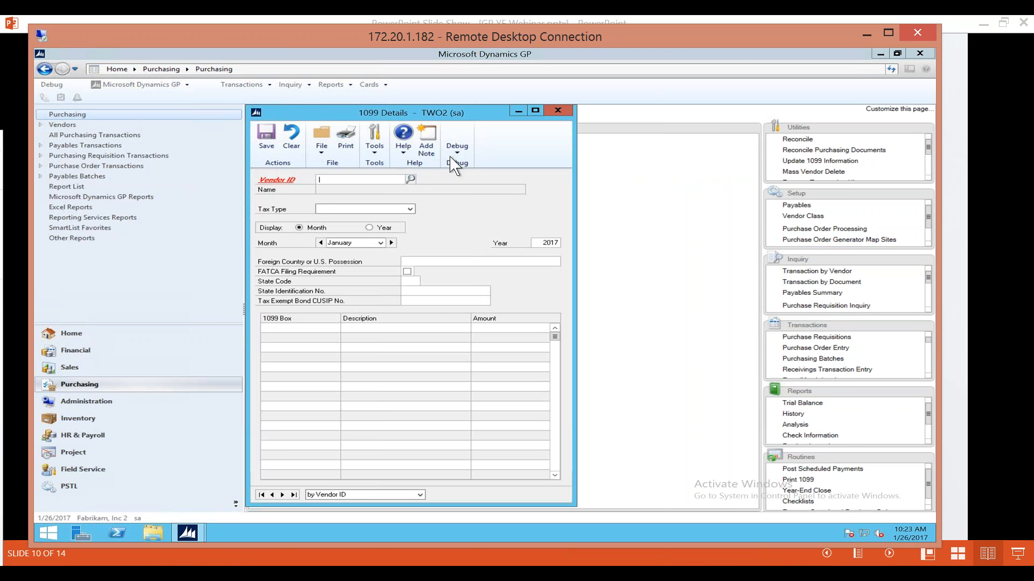
pyautogui.click(282, 495)
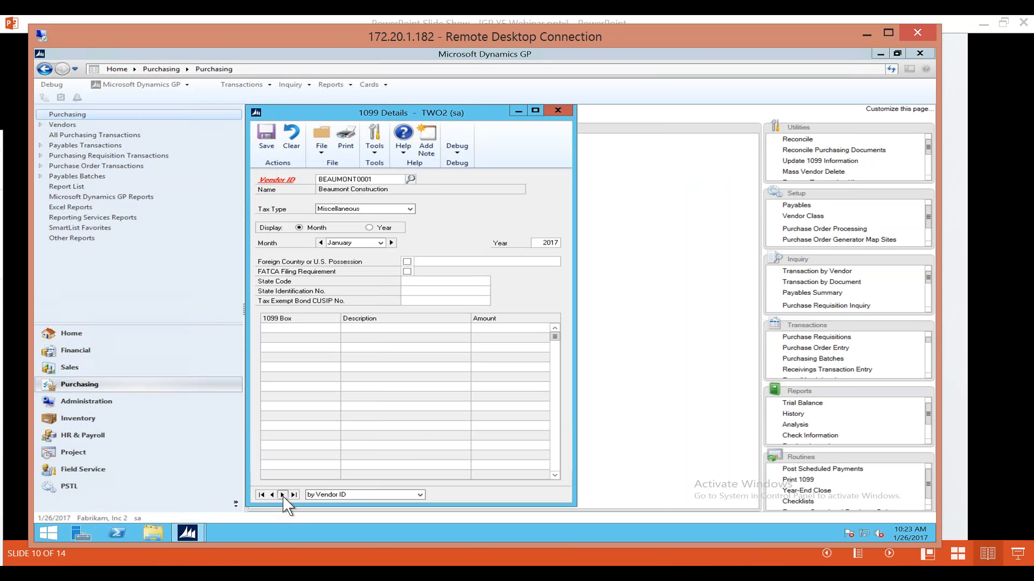
pyautogui.moveTo(468, 118); pyautogui.dragTo(497, 99)
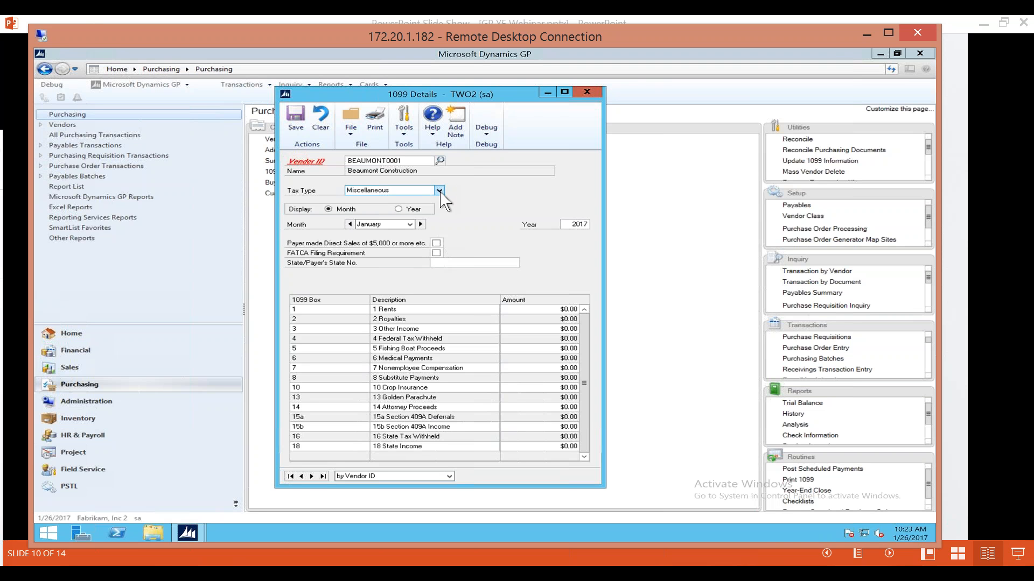
# Enter $1,000.00 as the January 2017 Rents amount for the vendor, and close the 1099 Details card discarding the change.
pyautogui.click(548, 309)
pyautogui.write('1000')
pyautogui.press('Tab')
pyautogui.moveTo(444, 98); pyautogui.dragTo(519, 101)
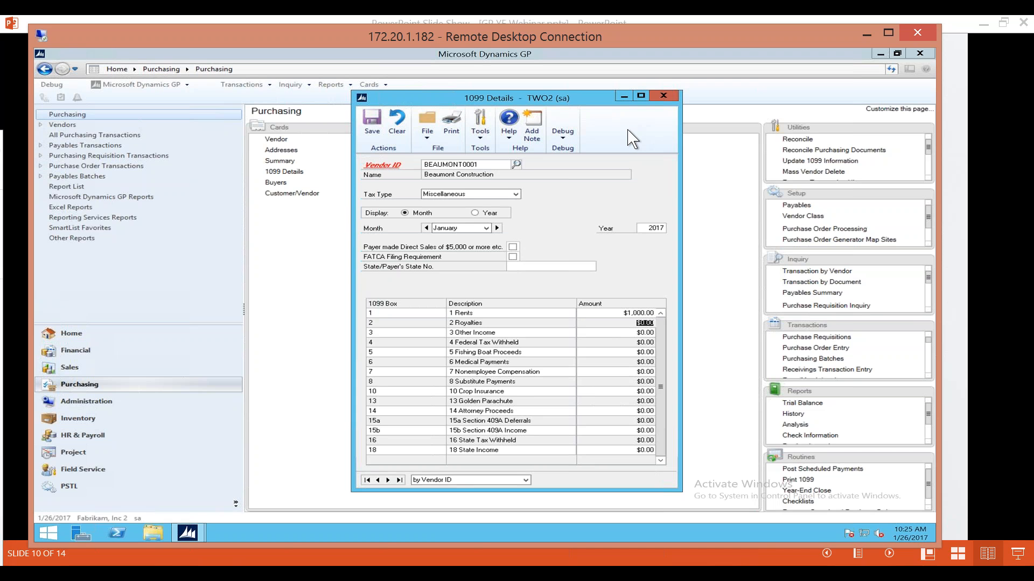
pyautogui.click(664, 97)
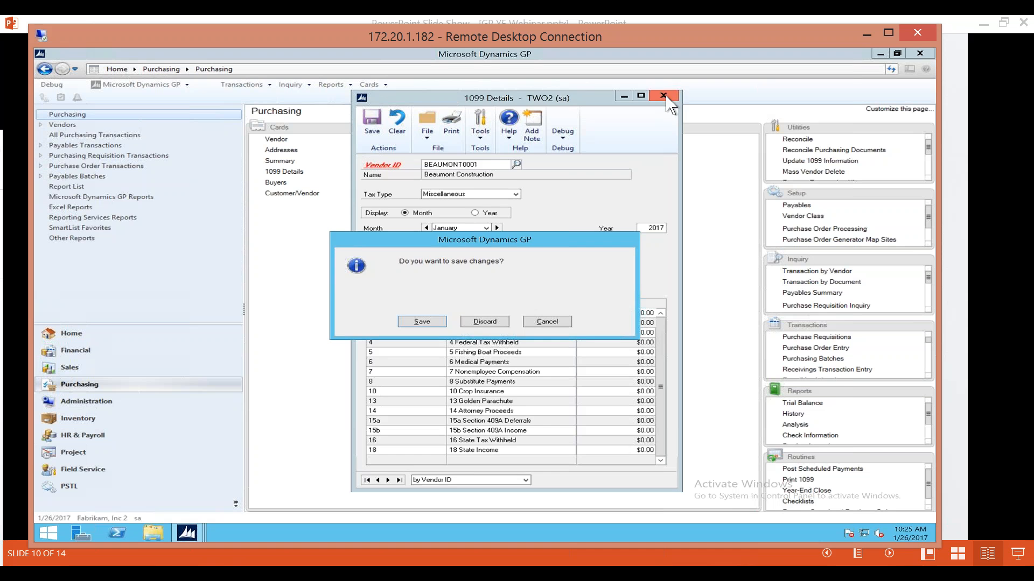
pyautogui.click(490, 324)
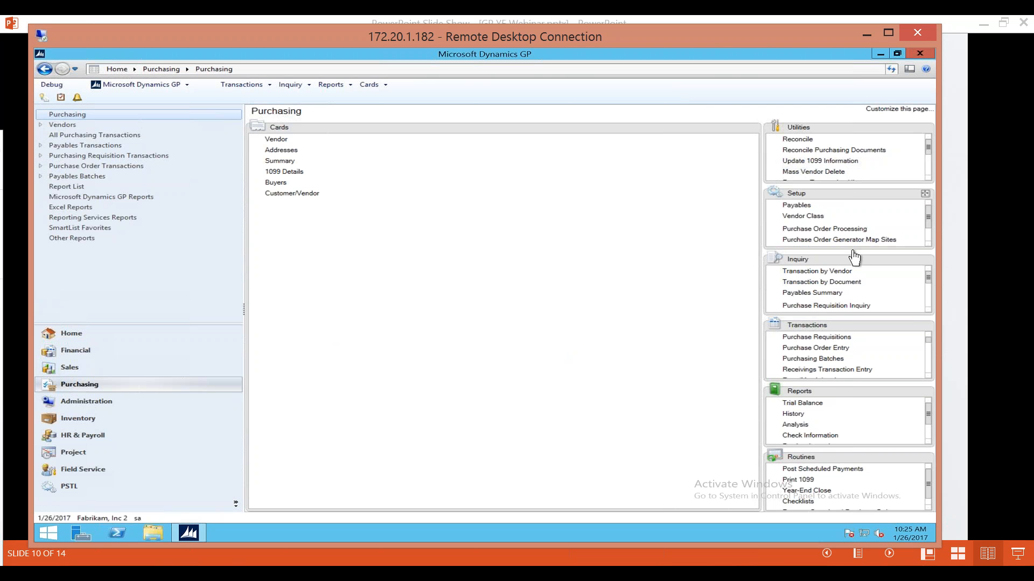
# Move the Inquiry group into the main area of the Purchasing page and open the Vendor Yearly Summary Inquiry for vendor ACETRAVE0001.
pyautogui.moveTo(856, 261); pyautogui.dragTo(291, 129)
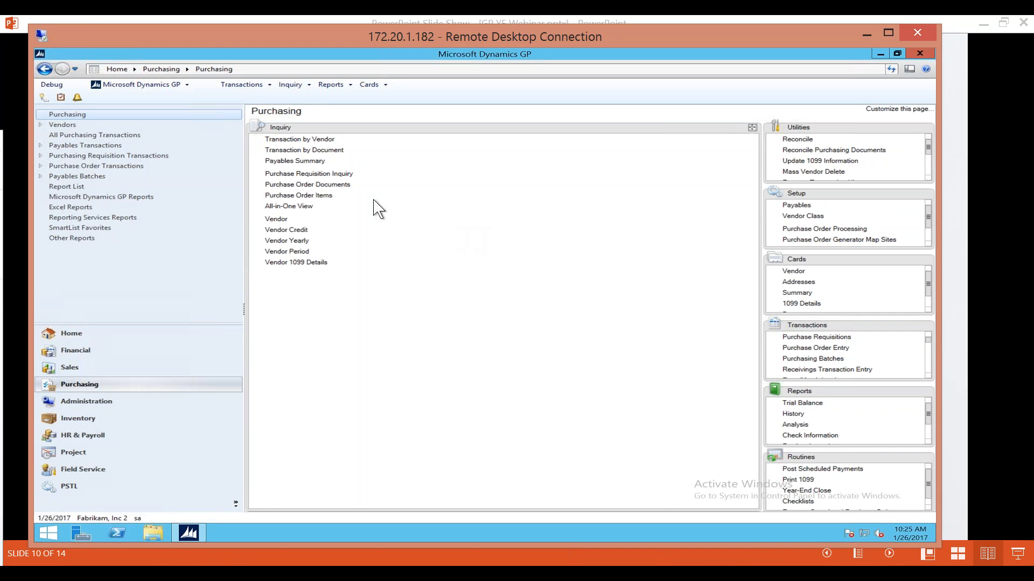
pyautogui.click(300, 242)
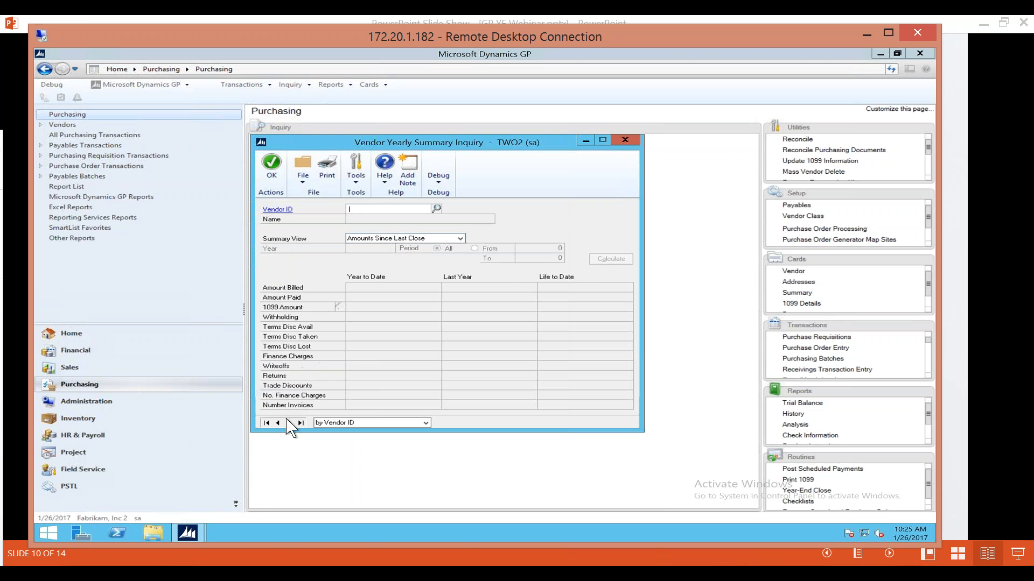
pyautogui.click(288, 423)
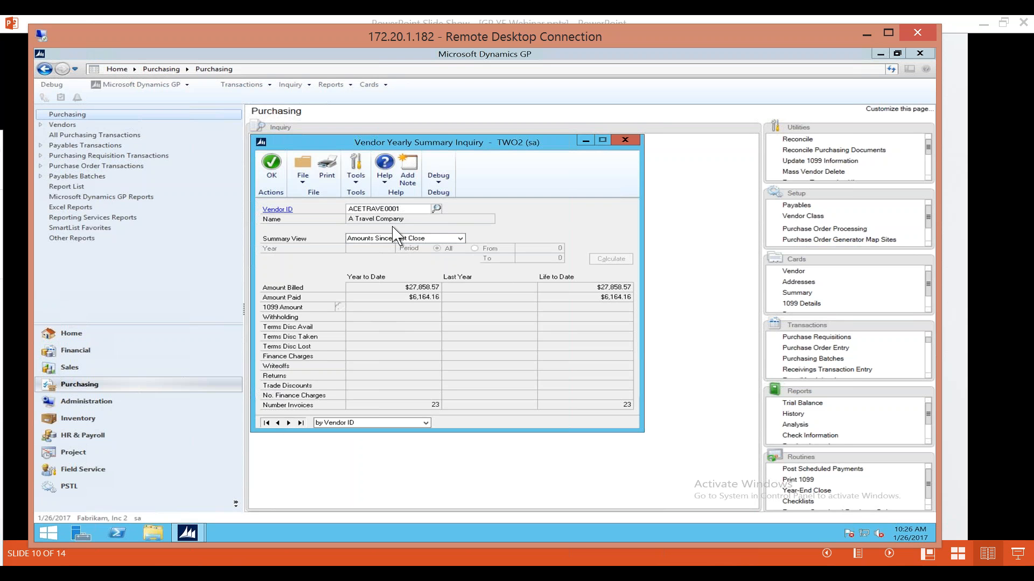
# Switch the vendor's summary view to Fiscal Year and to Calendar Year to compare the available views.
pyautogui.click(460, 239)
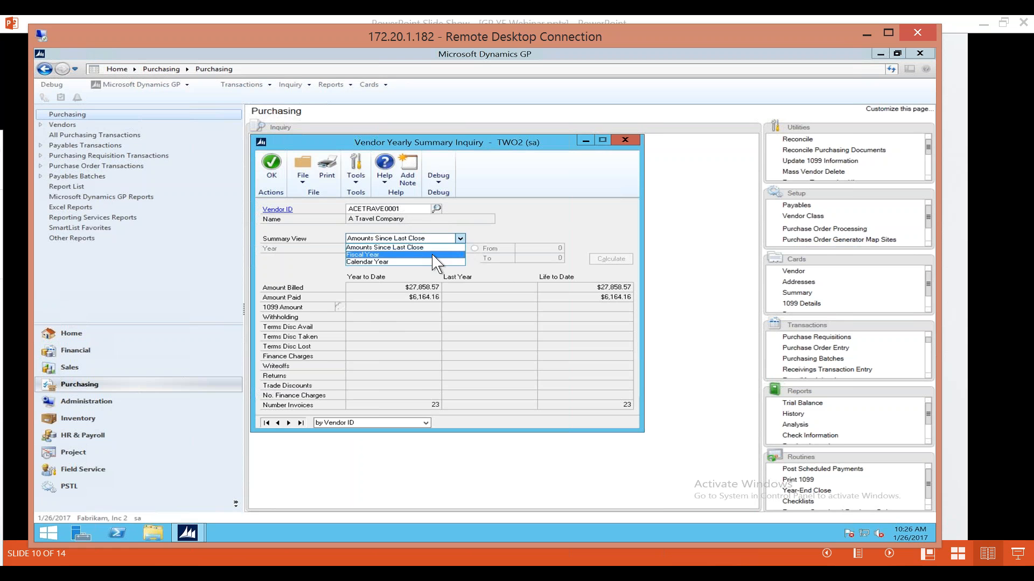
pyautogui.click(444, 255)
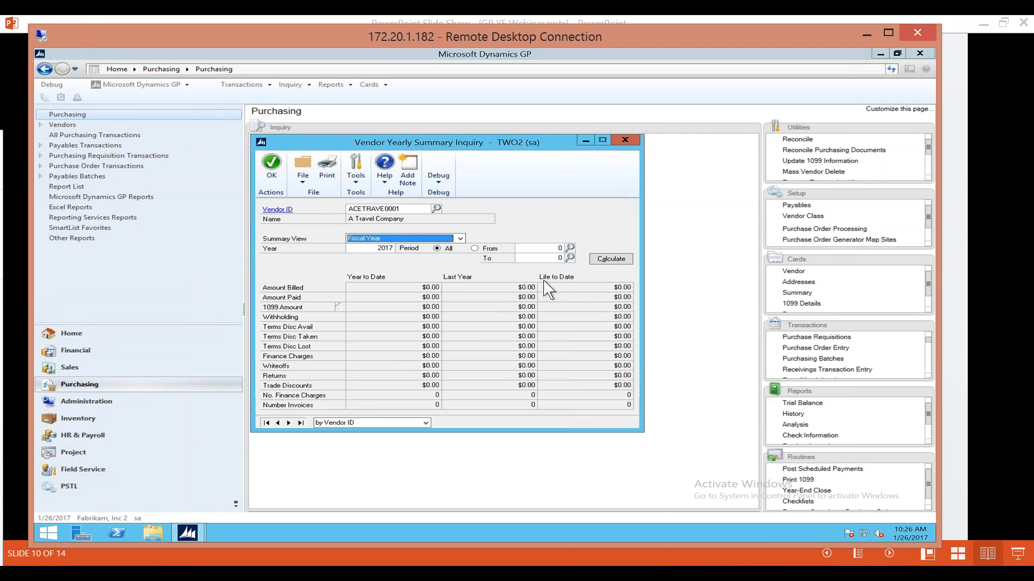
pyautogui.click(460, 239)
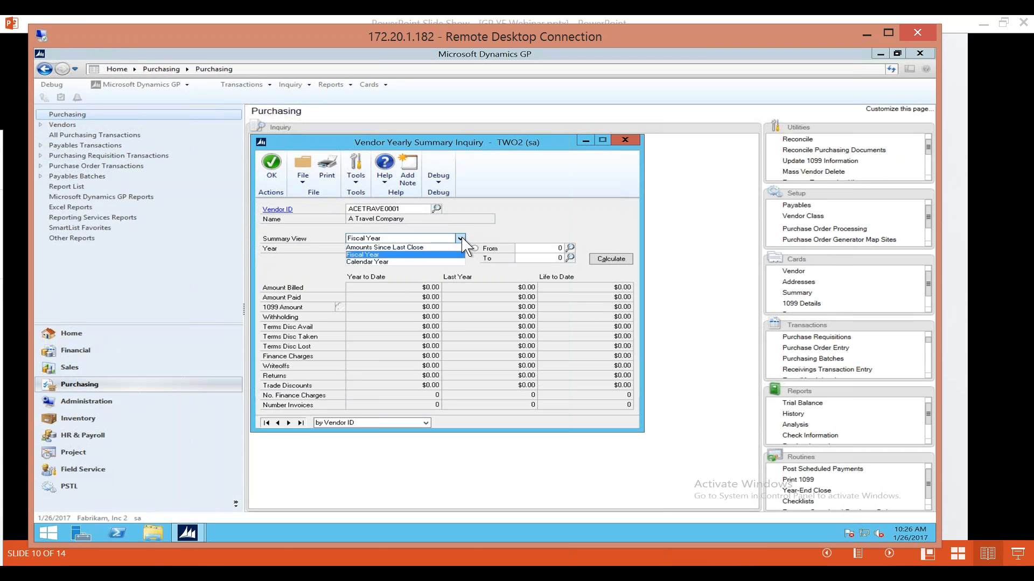
pyautogui.click(435, 262)
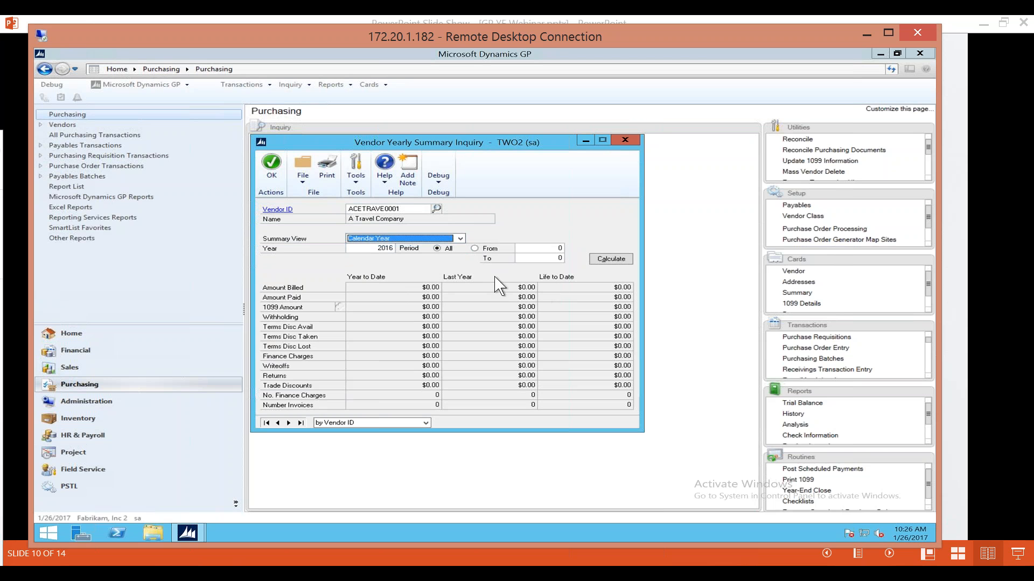
# Calculate the vendor's yearly summary by fiscal year 2017 for all periods, review the amounts, and close the inquiry.
pyautogui.click(460, 238)
pyautogui.click(429, 254)
pyautogui.click(613, 261)
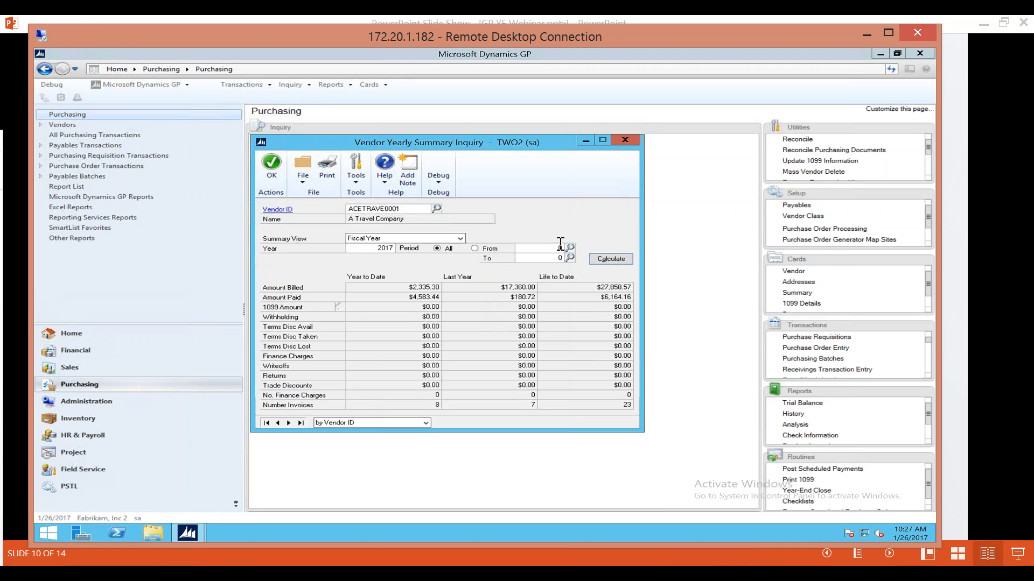
pyautogui.click(631, 139)
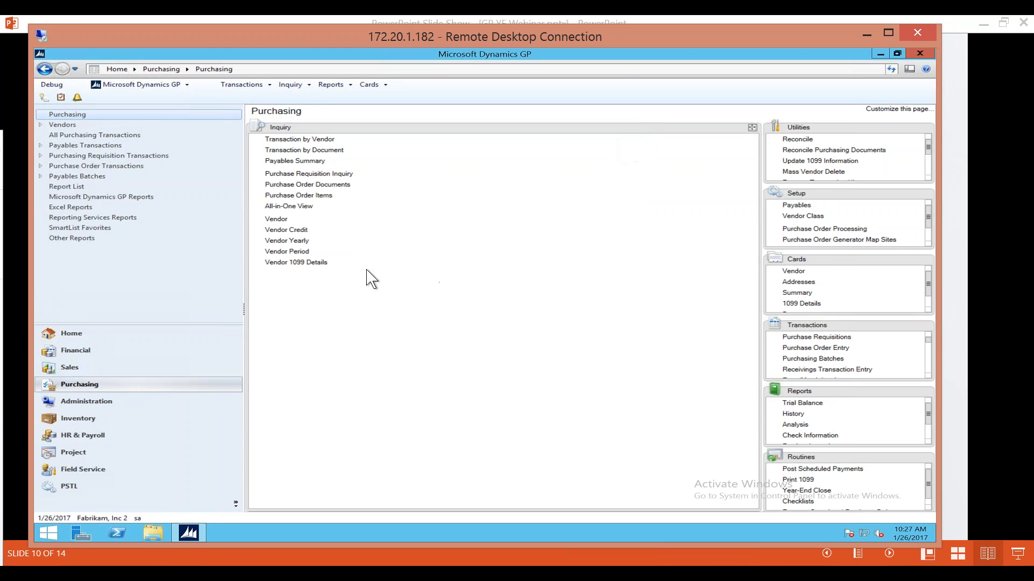
# Open the Vendor Period Summary Inquiry, look over its fields, and close it.
pyautogui.click(287, 252)
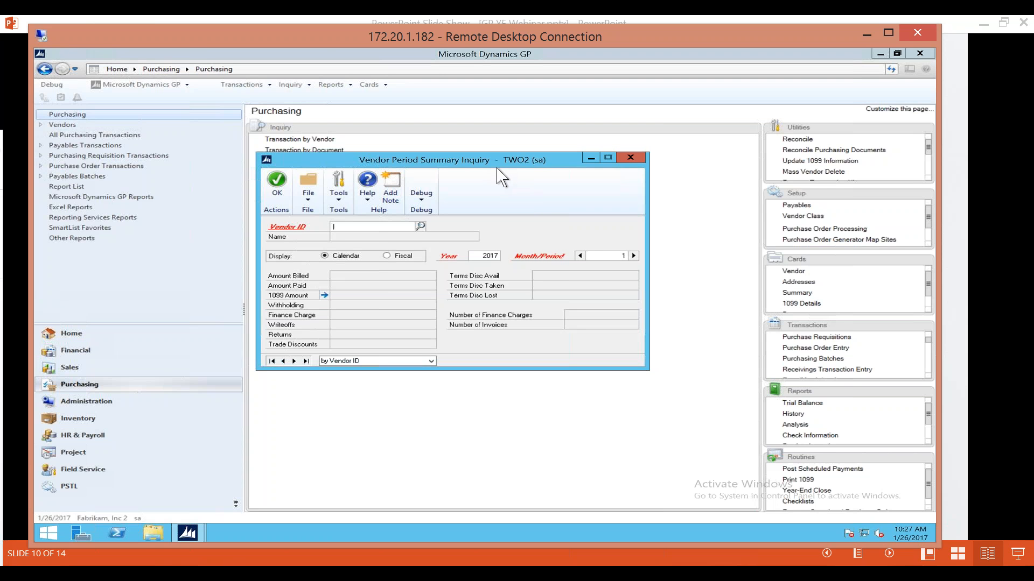
pyautogui.click(631, 158)
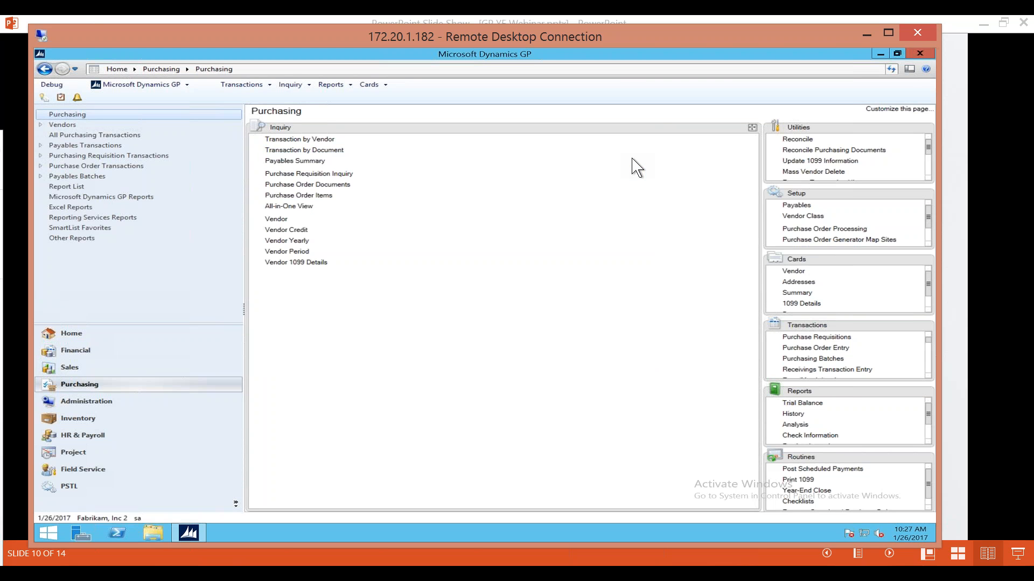
# View the full-year 2017 1099 amounts of vendor BEAUMONT0001 in the 1099 Details Inquiry, and close it.
pyautogui.click(300, 264)
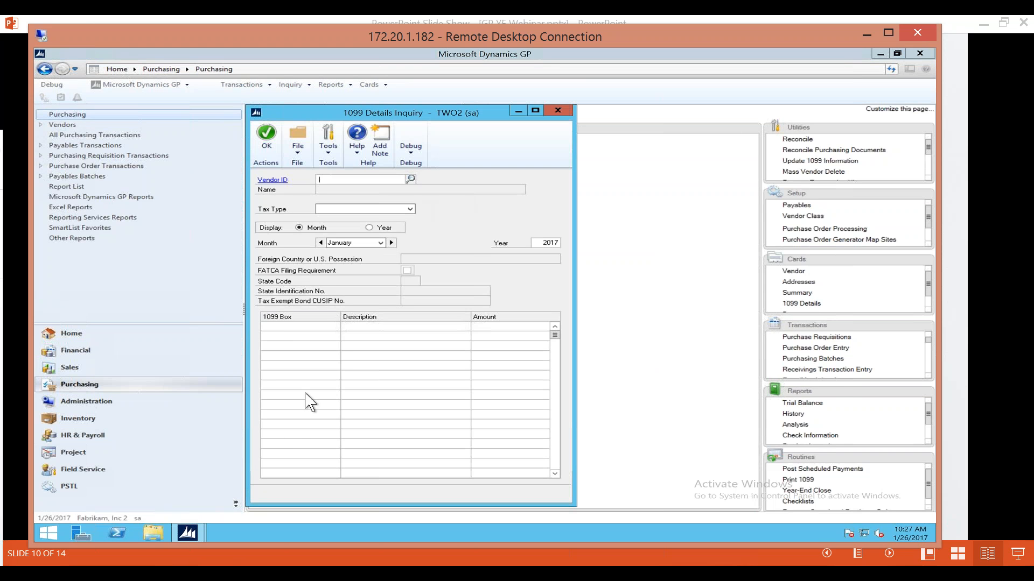
pyautogui.click(410, 179)
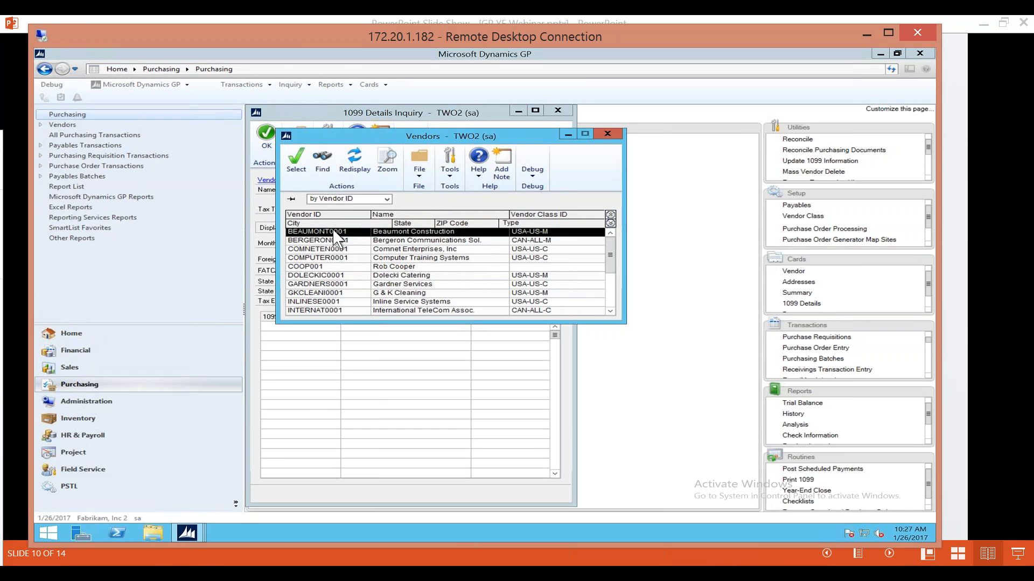
pyautogui.click(296, 162)
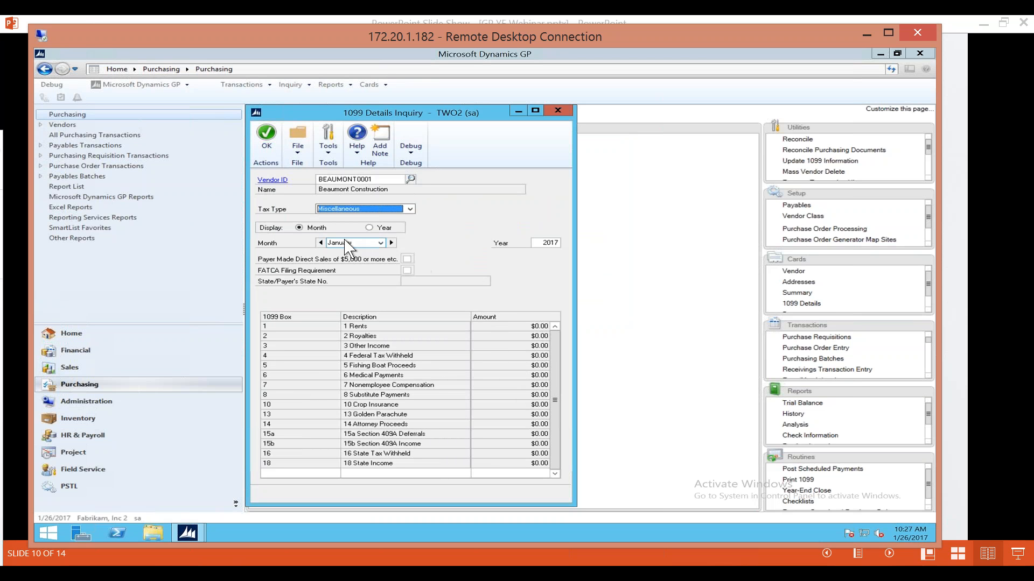
pyautogui.click(380, 229)
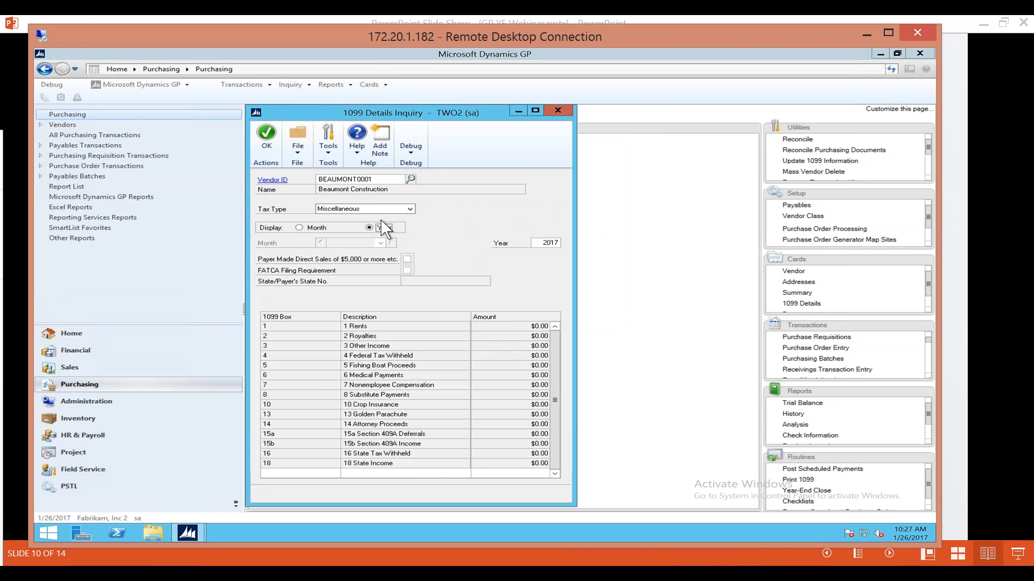
pyautogui.click(559, 112)
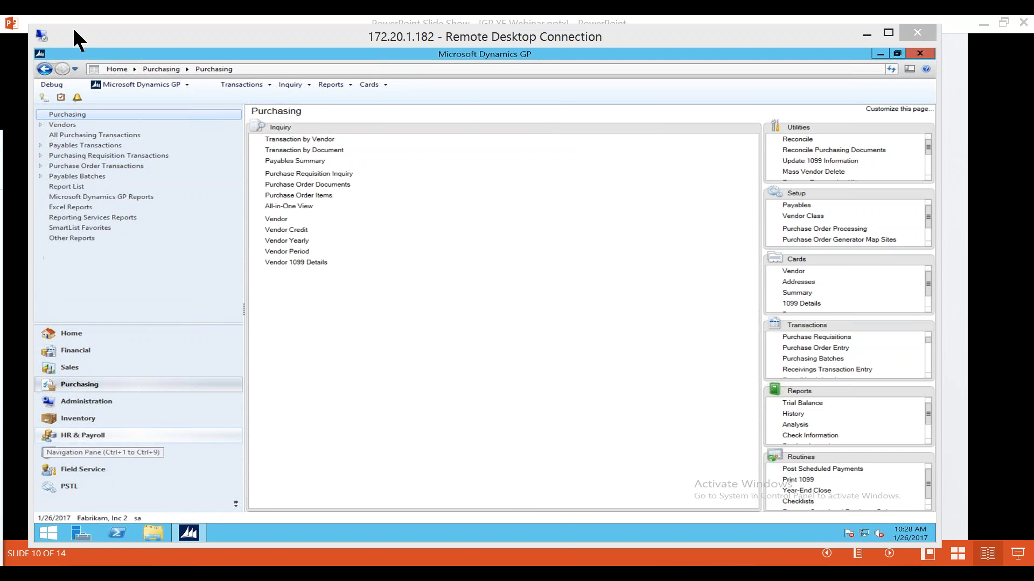
# Move the Routines group into the main area of the Purchasing page and open the Print 1099 window.
pyautogui.click(846, 461)
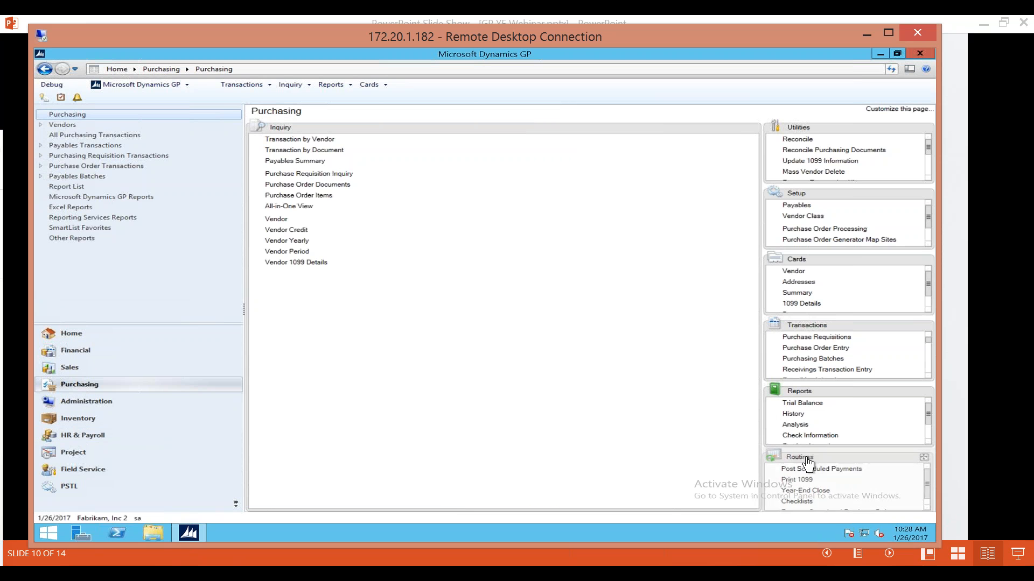
pyautogui.moveTo(867, 460); pyautogui.dragTo(435, 230)
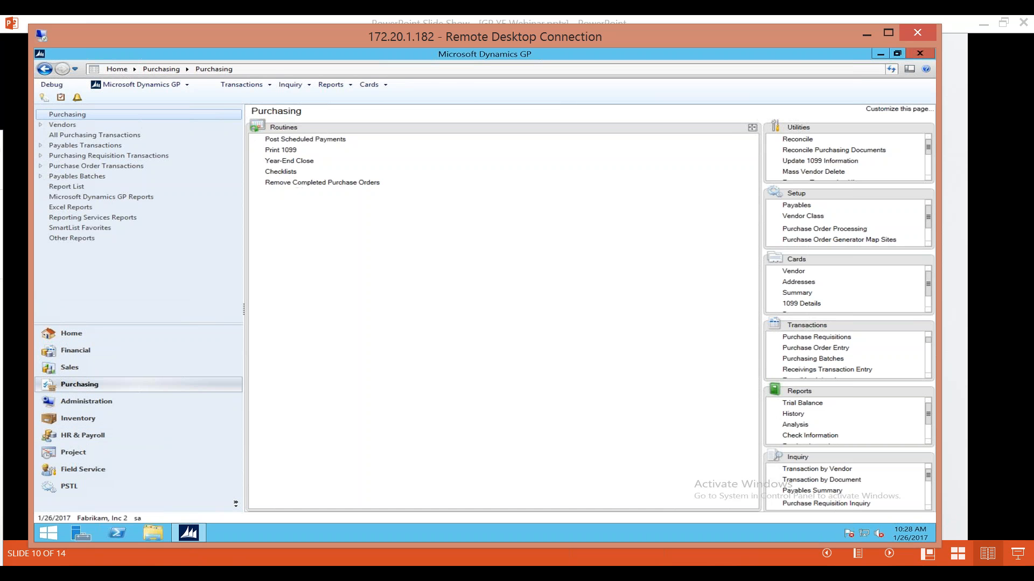
pyautogui.click(285, 150)
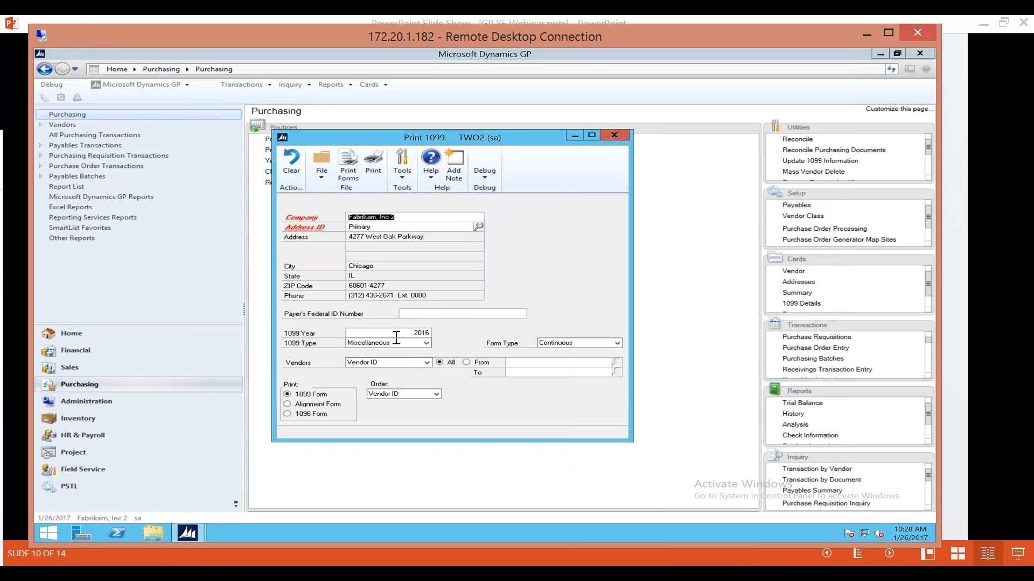
# Review the 1099 type, form type and print form options for 2016 in the Print 1099 window, and close it without printing.
pyautogui.click(426, 345)
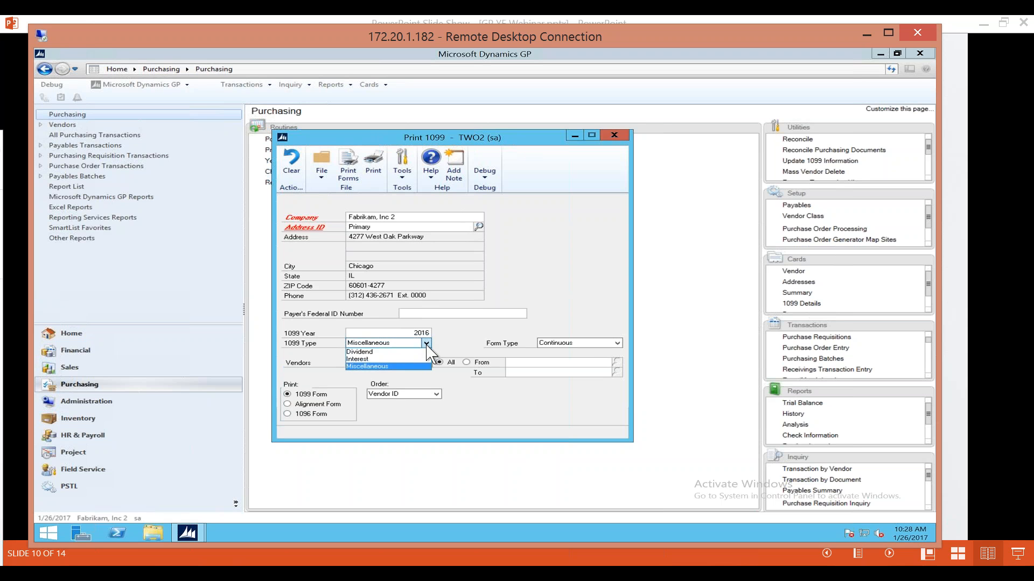
pyautogui.click(471, 334)
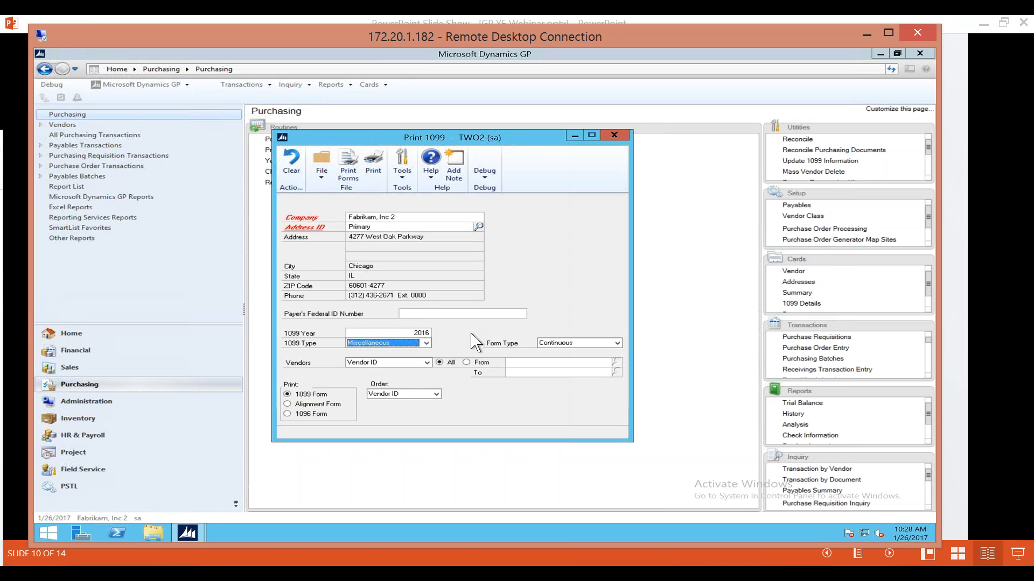
pyautogui.click(617, 344)
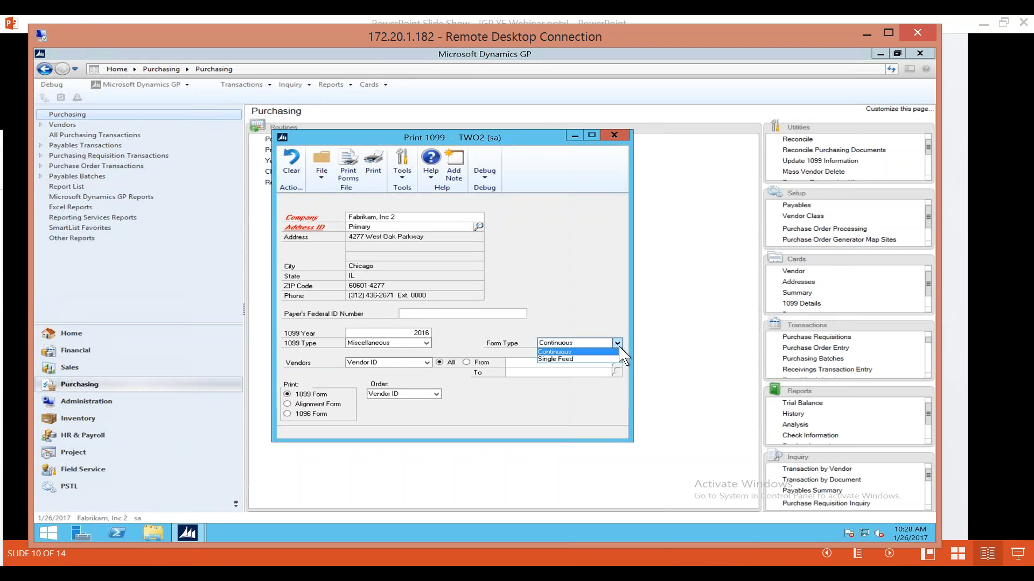
pyautogui.click(584, 310)
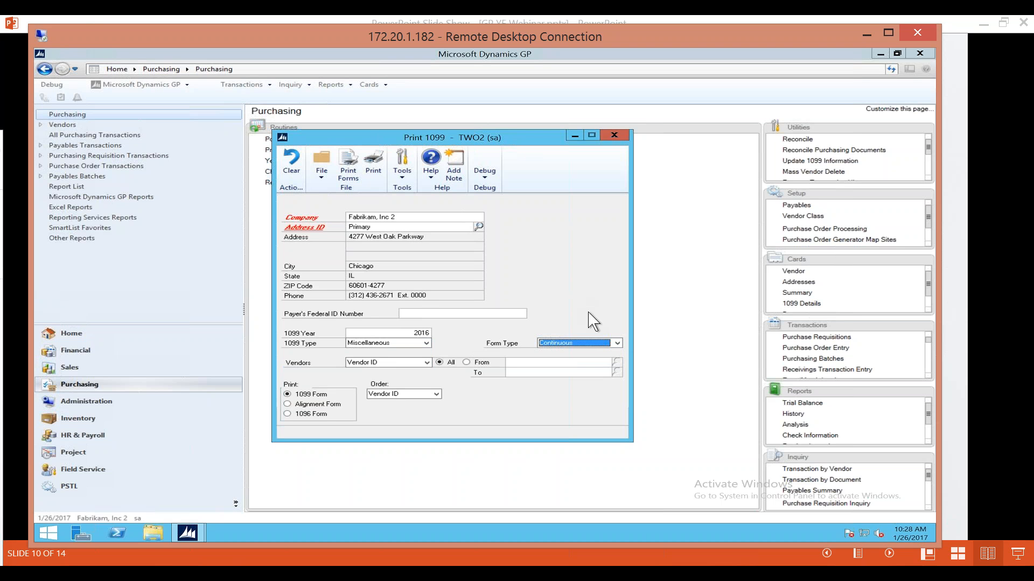
pyautogui.click(618, 345)
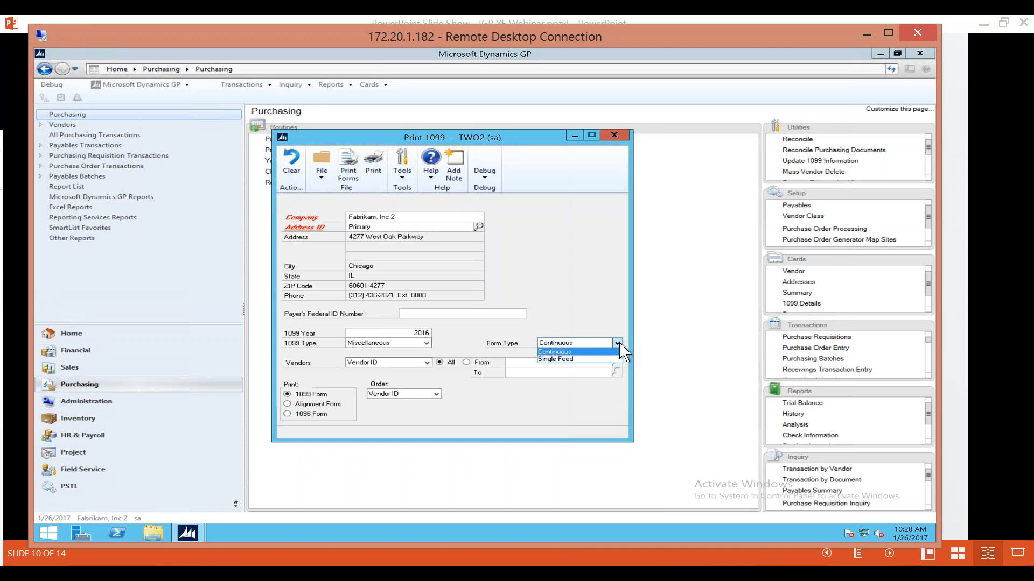
pyautogui.click(486, 339)
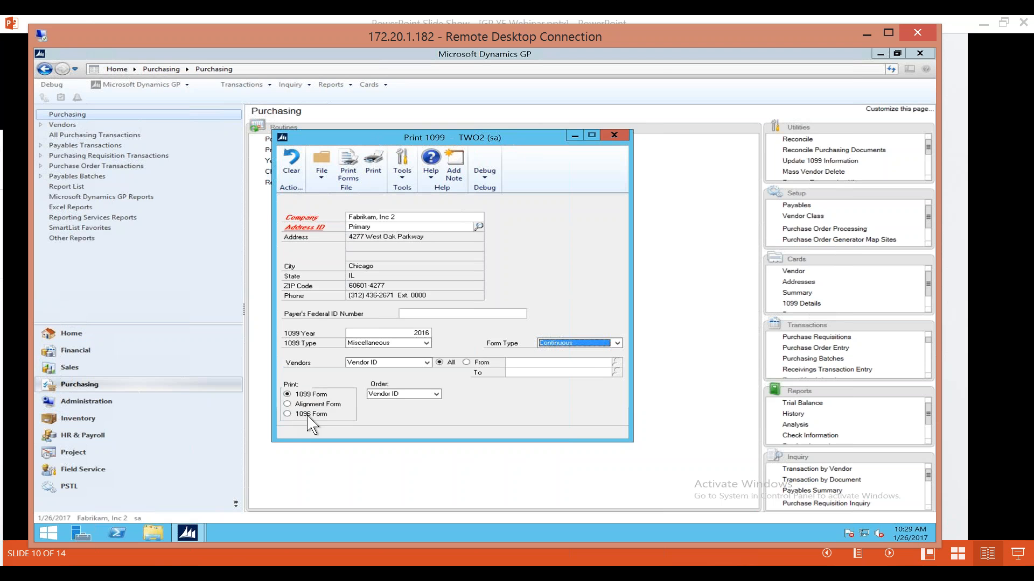
pyautogui.click(614, 136)
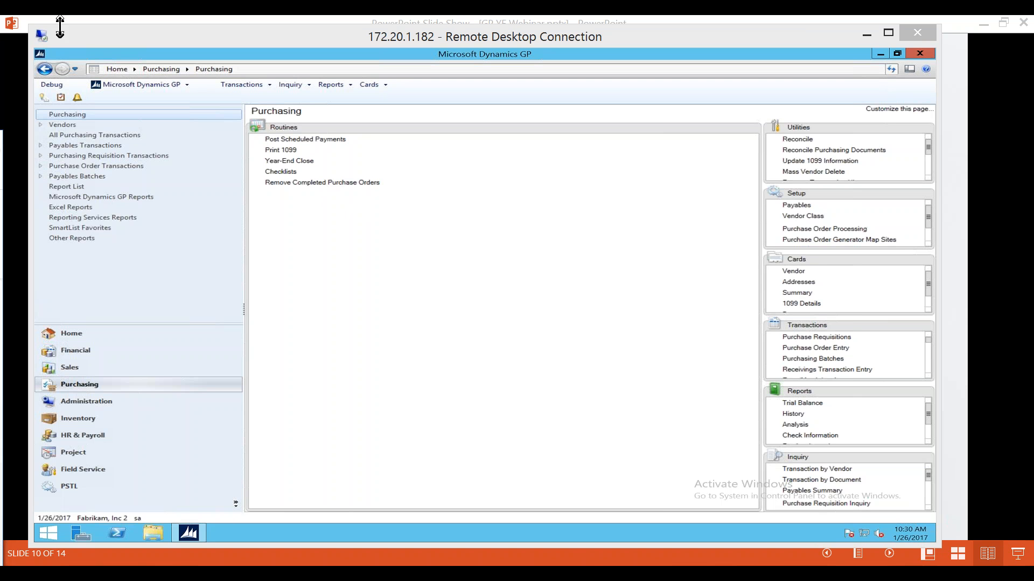
# Move the remote desktop session out of view and advance the PowerPoint slide show to the Fixed Assets Year End Closing slide.
pyautogui.moveTo(502, 37); pyautogui.dragTo(0, 183)
pyautogui.click(680, 88)
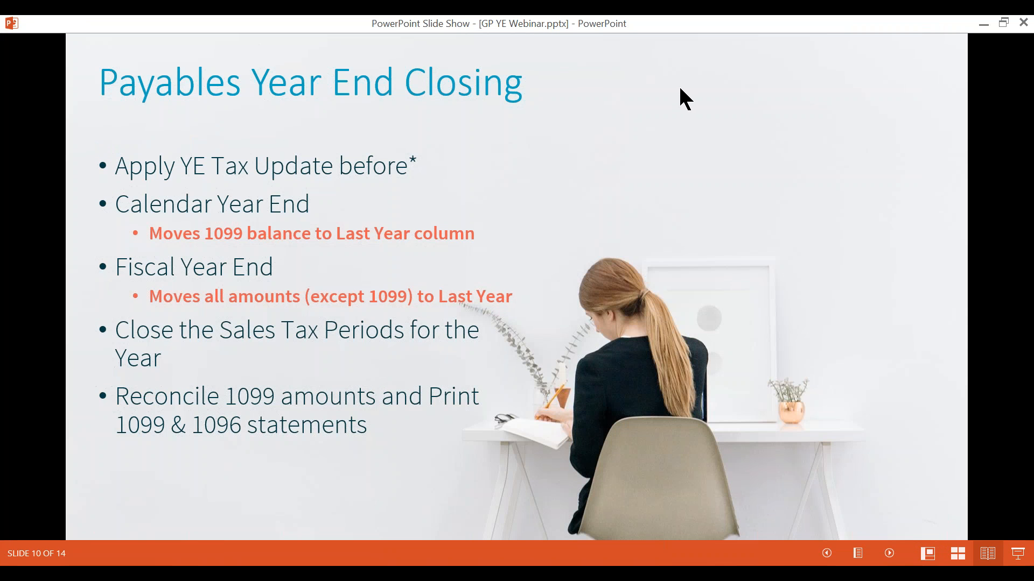
pyautogui.click(680, 89)
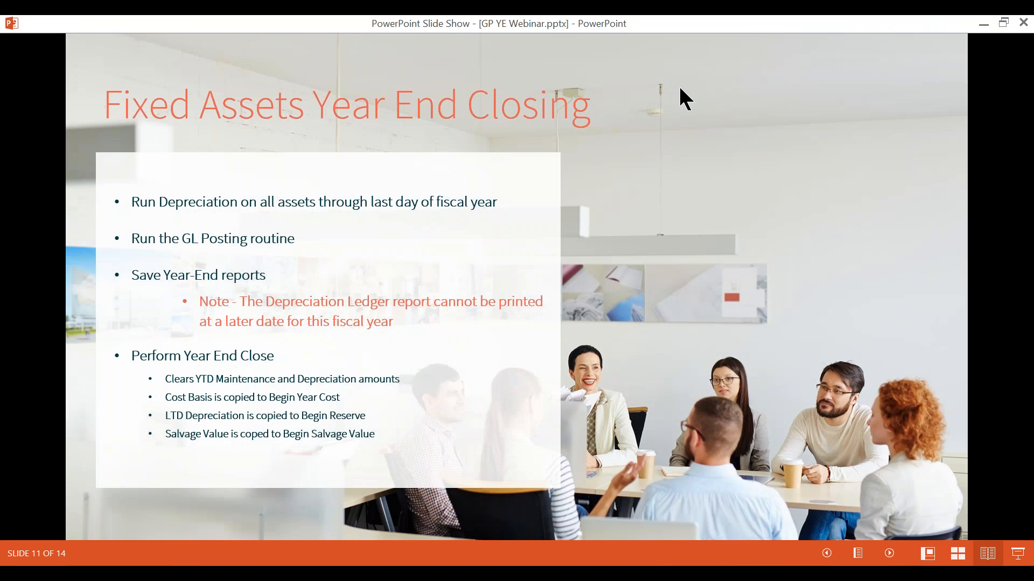
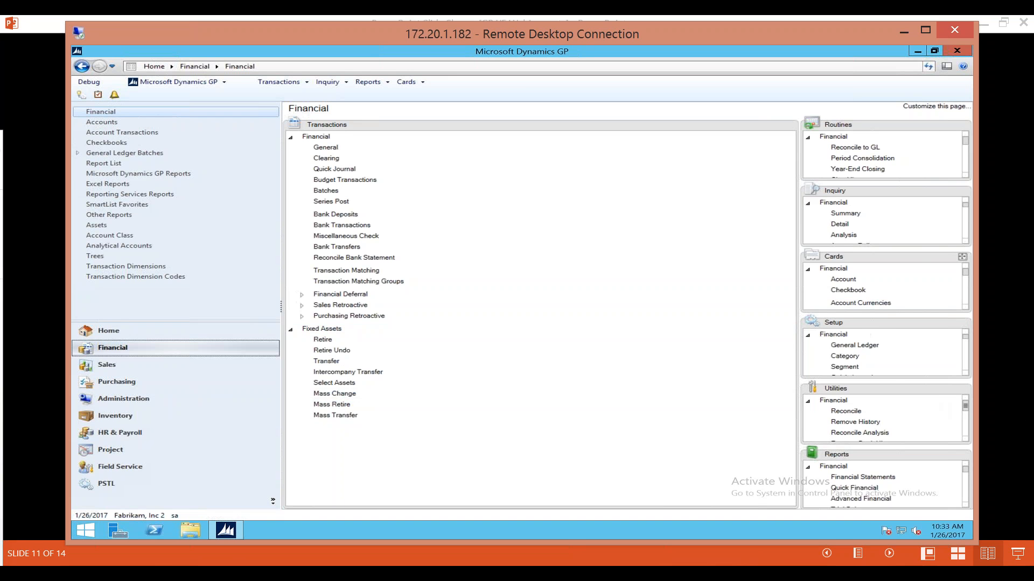
# Move the Setup group into the main area of the Financial page and load the DEFAULT calendar in Fixed Assets Calendar Setup.
pyautogui.moveTo(874, 323); pyautogui.dragTo(417, 194)
pyautogui.click(327, 367)
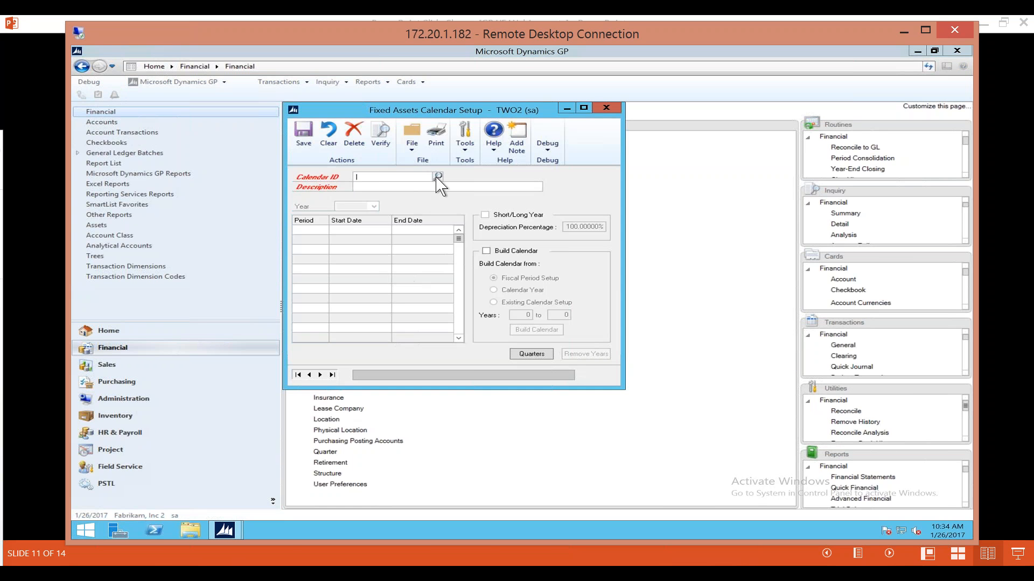
pyautogui.click(437, 177)
pyautogui.click(305, 142)
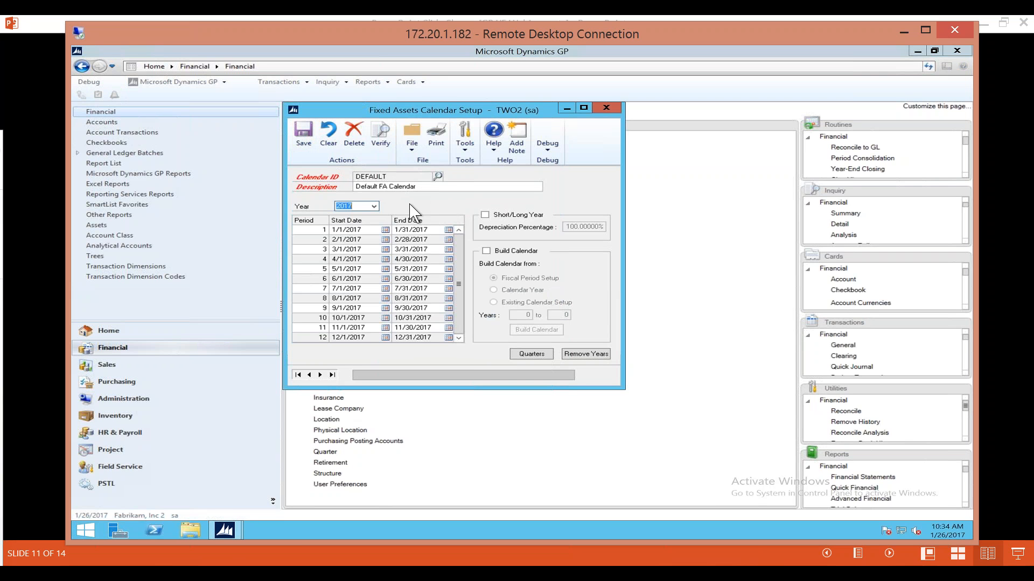
# Review the available years and the 2017 periods of the DEFAULT fixed assets calendar, and close the calendar setup.
pyautogui.click(374, 206)
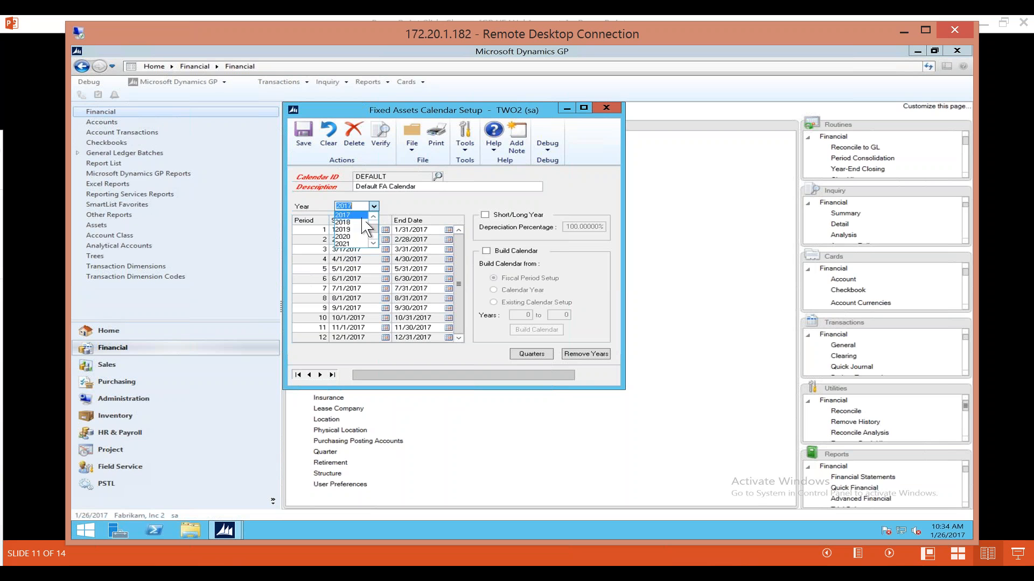
pyautogui.click(356, 217)
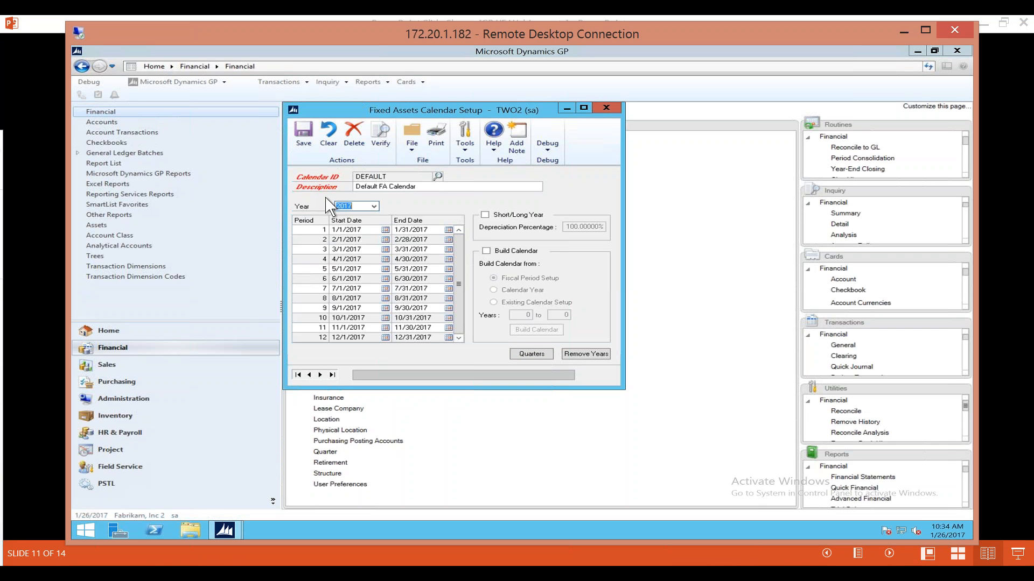
pyautogui.click(609, 112)
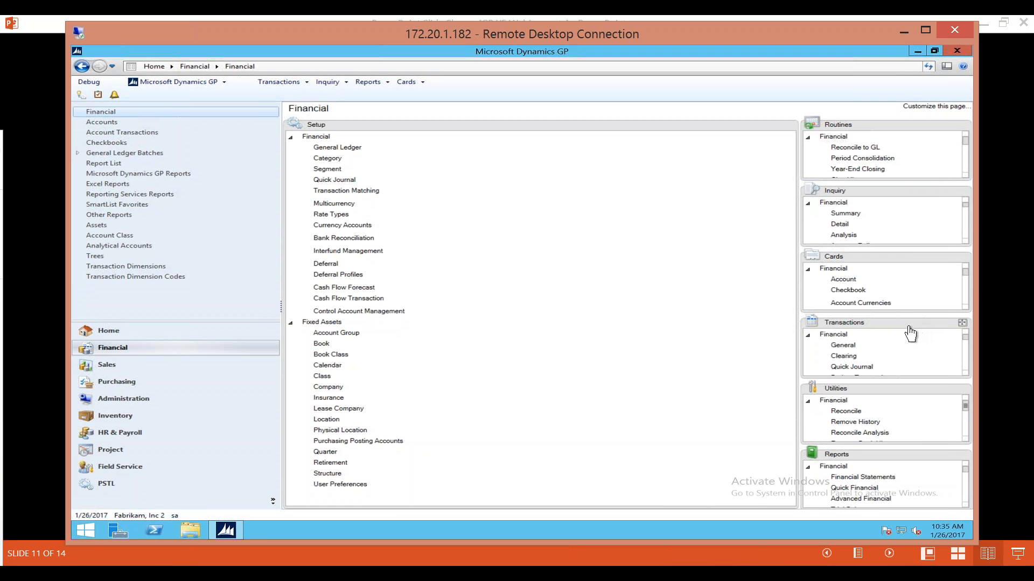
# Bring the Transactions group back and move the Routines group into the main area of the Financial page, and open the fixed assets Year End routine.
pyautogui.moveTo(909, 328); pyautogui.dragTo(479, 226)
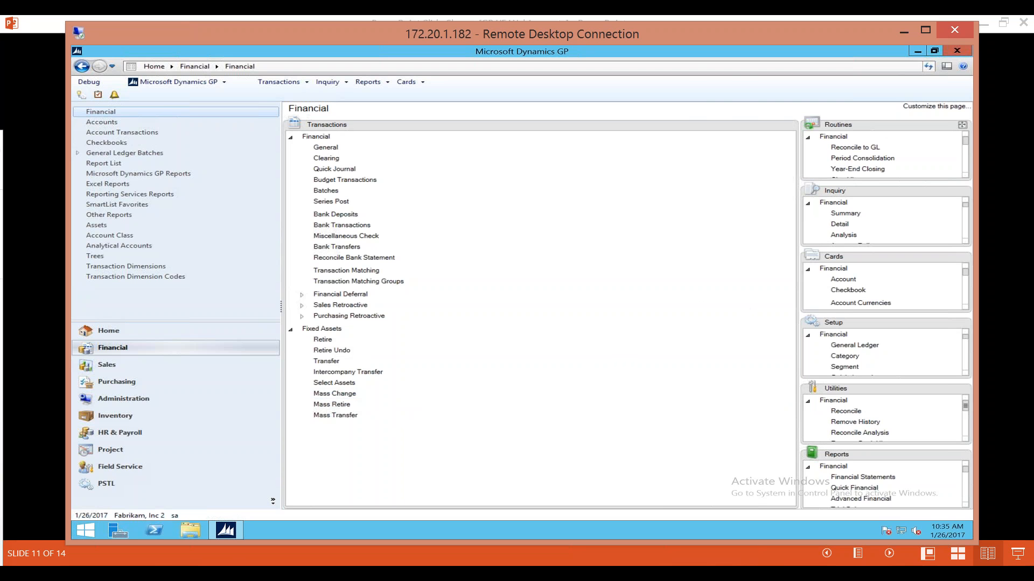
pyautogui.moveTo(894, 129); pyautogui.dragTo(542, 183)
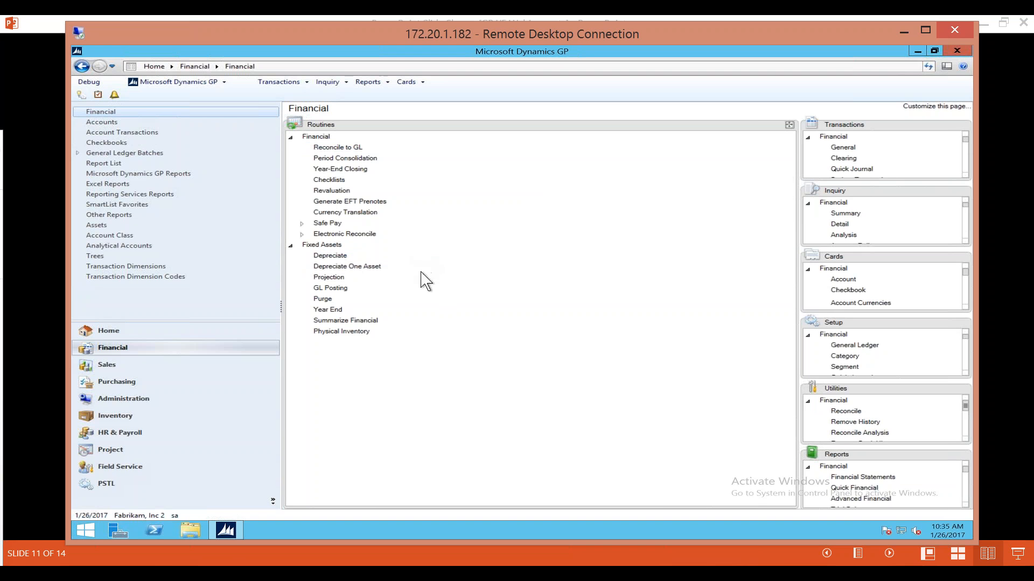
pyautogui.click(334, 312)
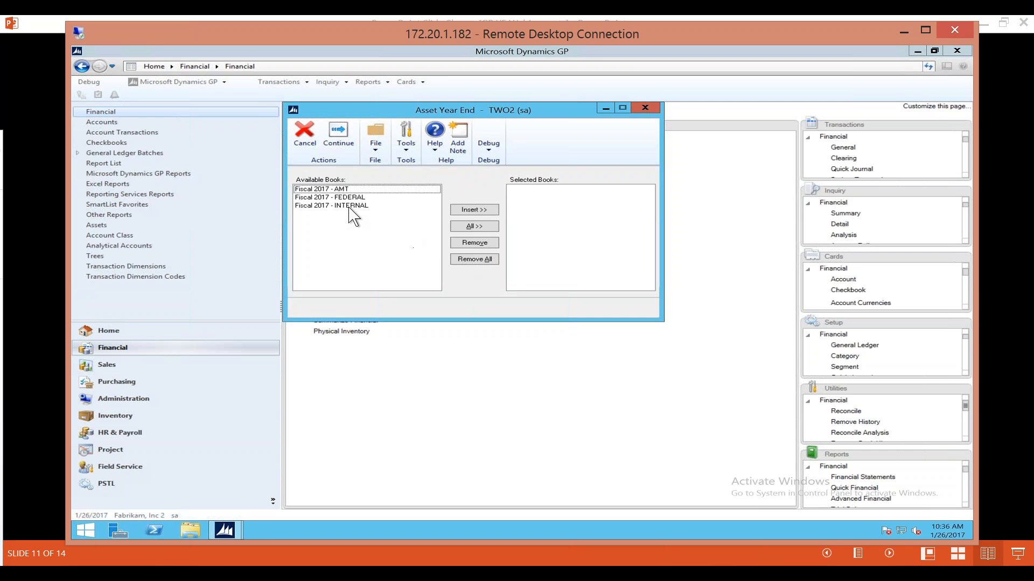
# Add the Fiscal 2017 - INTERNAL book to the selected books for the asset year end, and close the window without running it.
pyautogui.click(341, 189)
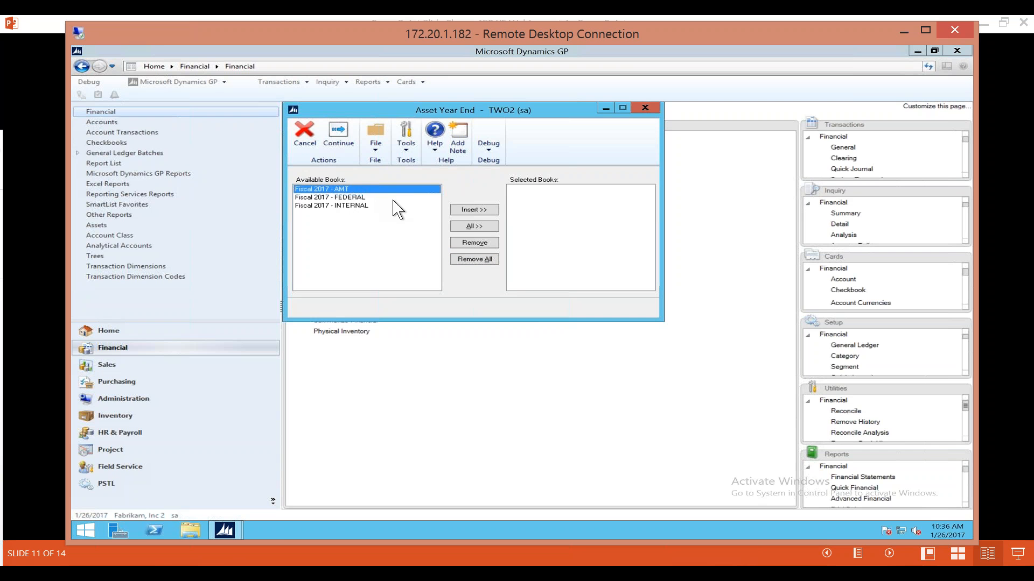
pyautogui.click(350, 207)
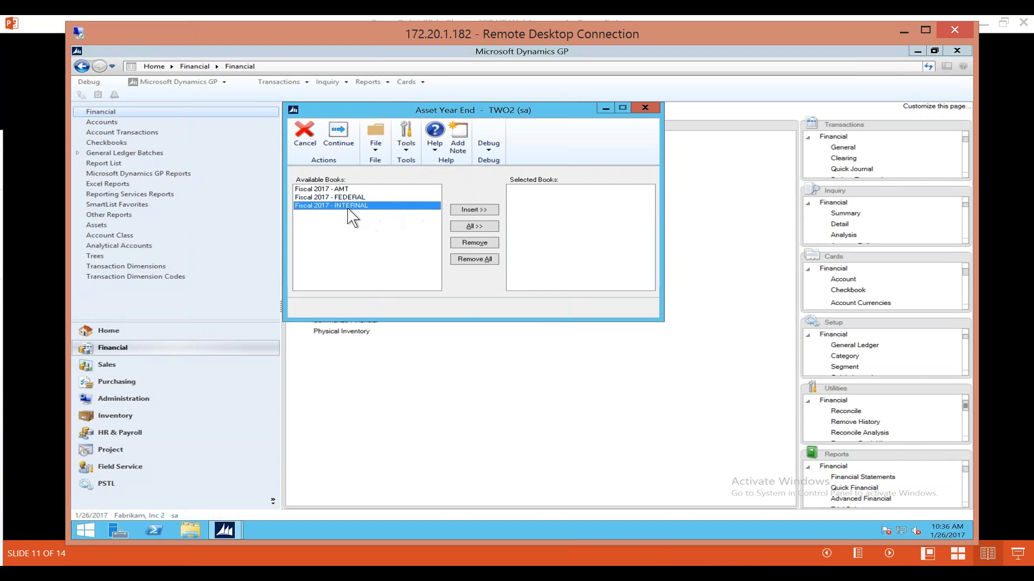
pyautogui.click(474, 210)
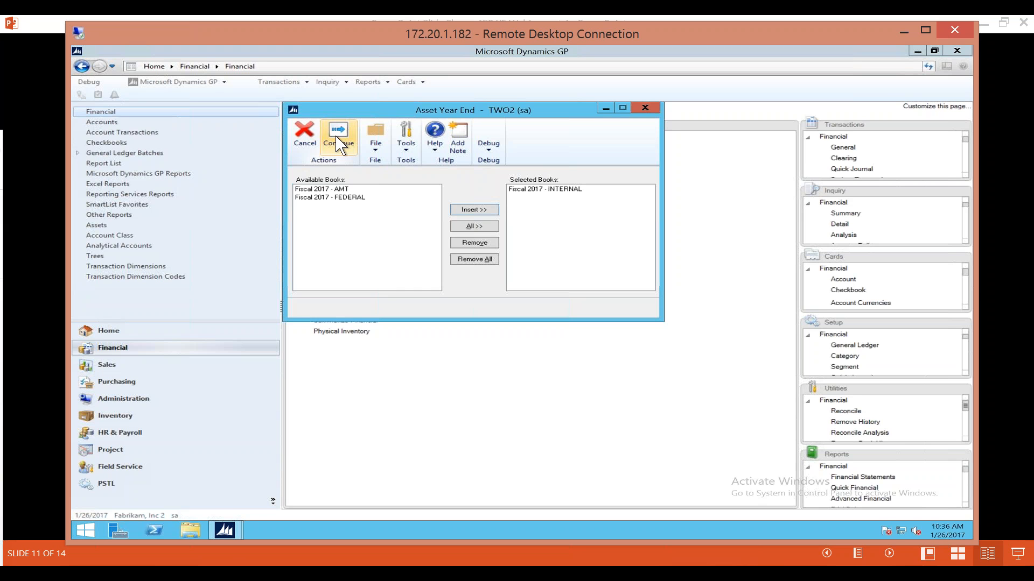
pyautogui.click(645, 108)
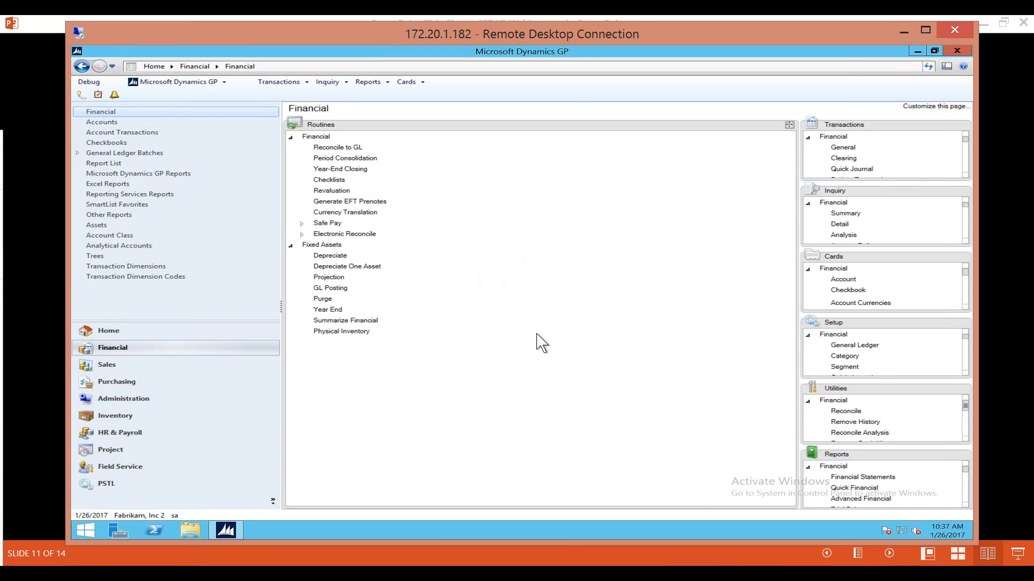
# Move the remote desktop session out of view and advance the PowerPoint slide show to the General Ledger Year End Closing slide.
pyautogui.moveTo(581, 33); pyautogui.dragTo(0, 59)
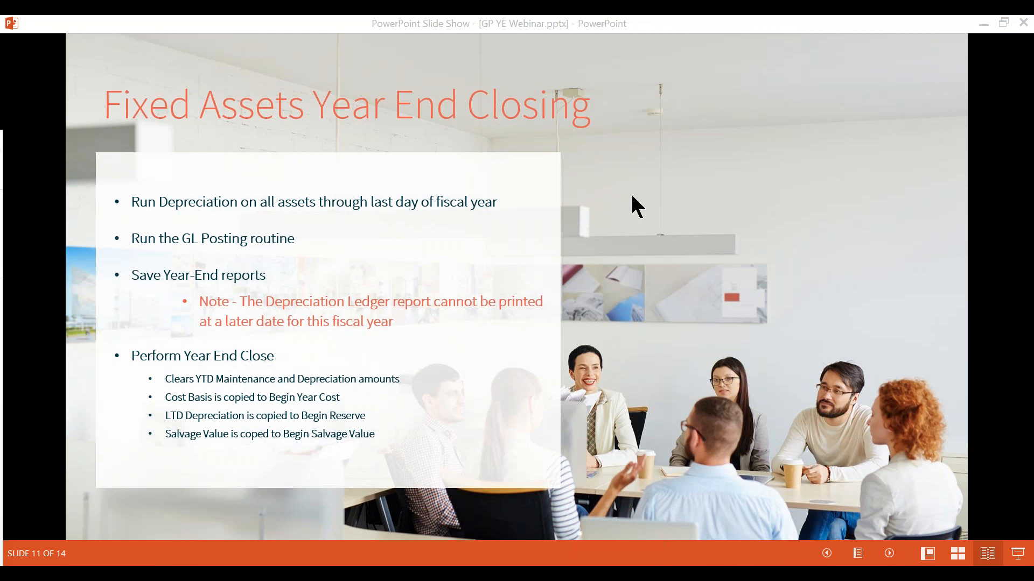
pyautogui.click(679, 228)
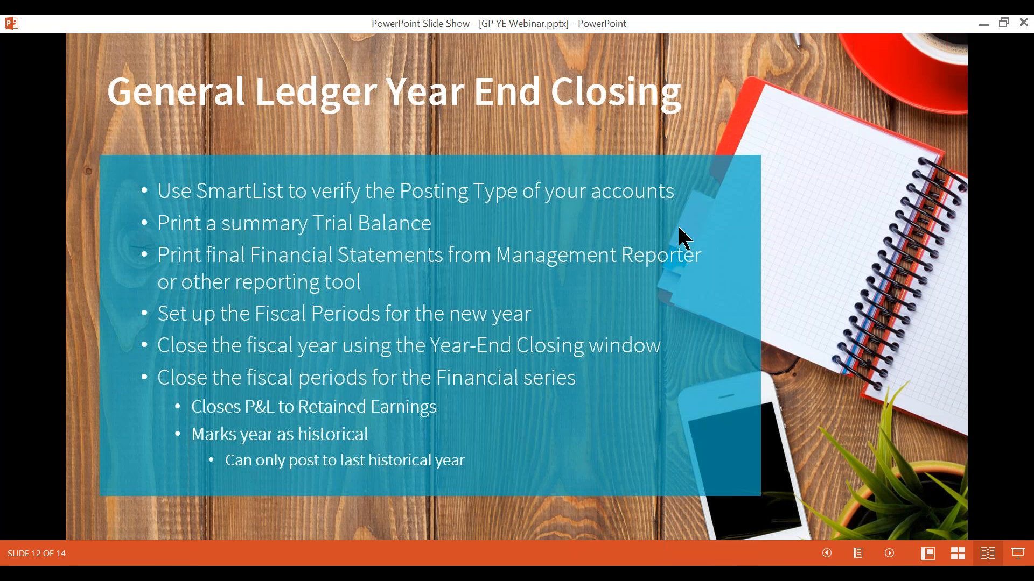
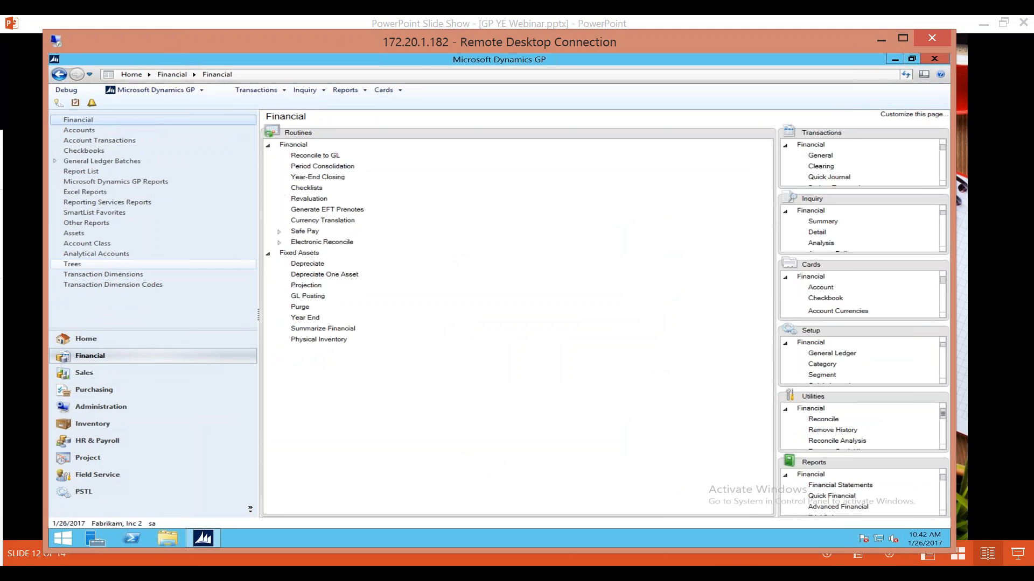
# Collapse the Fixed Assets routines and open the general ledger Year-End Closing routine.
pyautogui.click(267, 253)
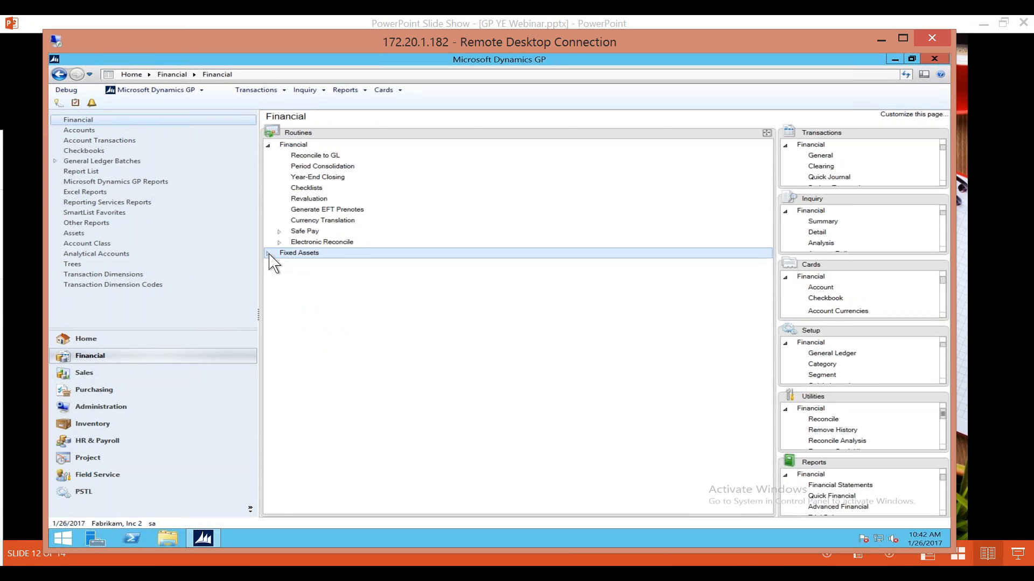
pyautogui.click(340, 157)
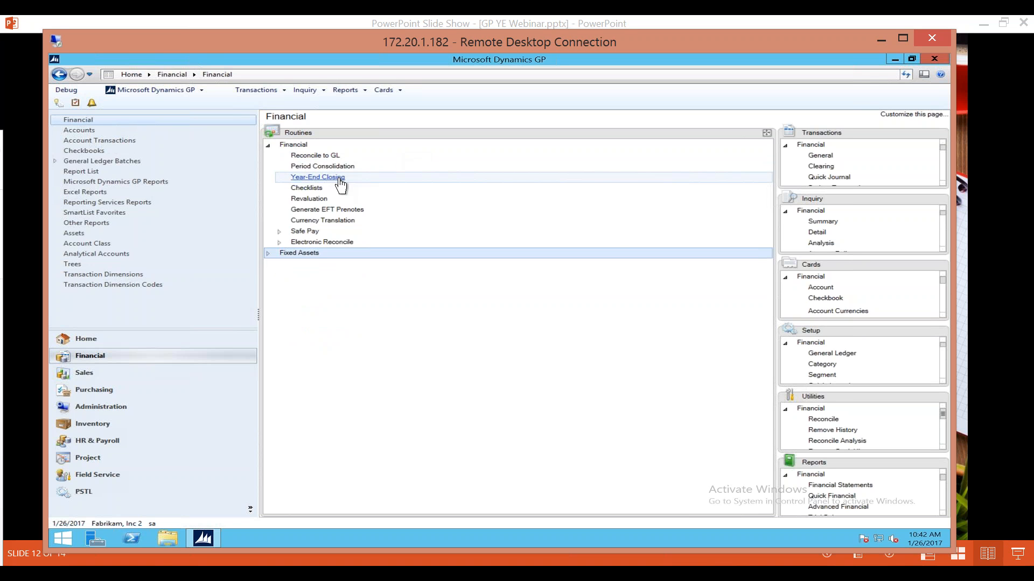
pyautogui.click(339, 178)
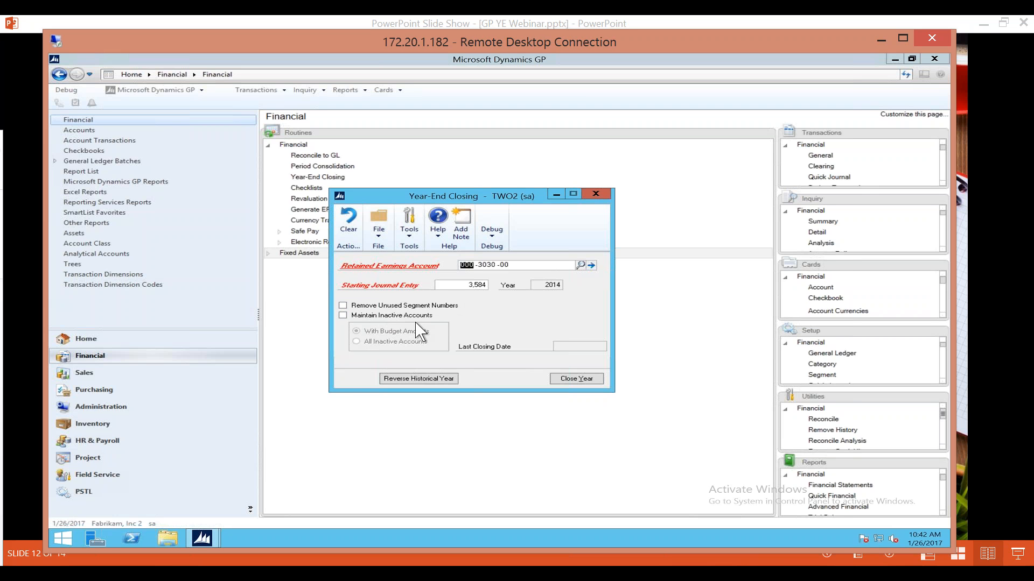
# Turn on Maintain Inactive Accounts to look at its budget and inactive account options, clear it again, and close the window without closing the year.
pyautogui.click(346, 317)
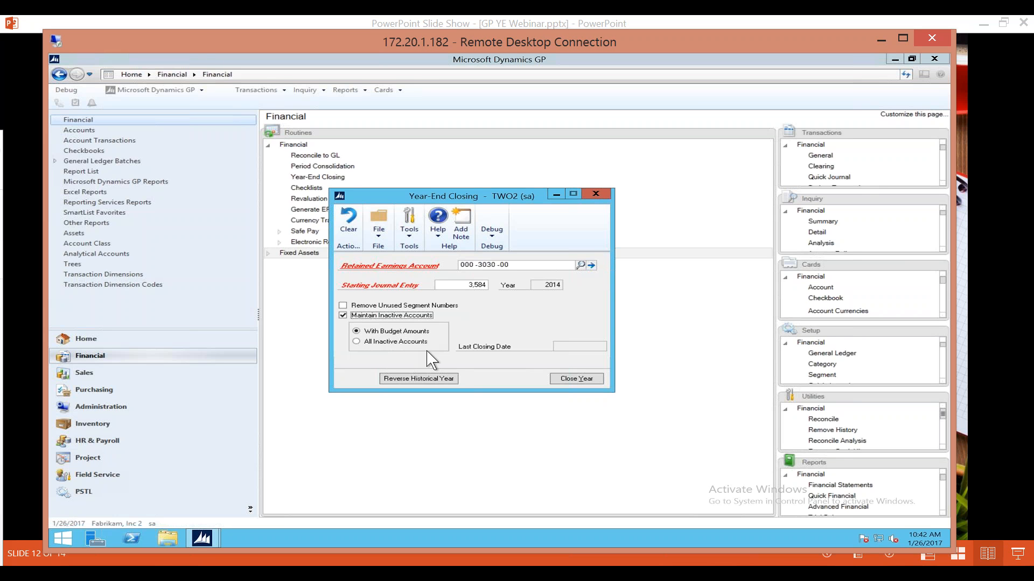
pyautogui.click(355, 328)
pyautogui.click(343, 316)
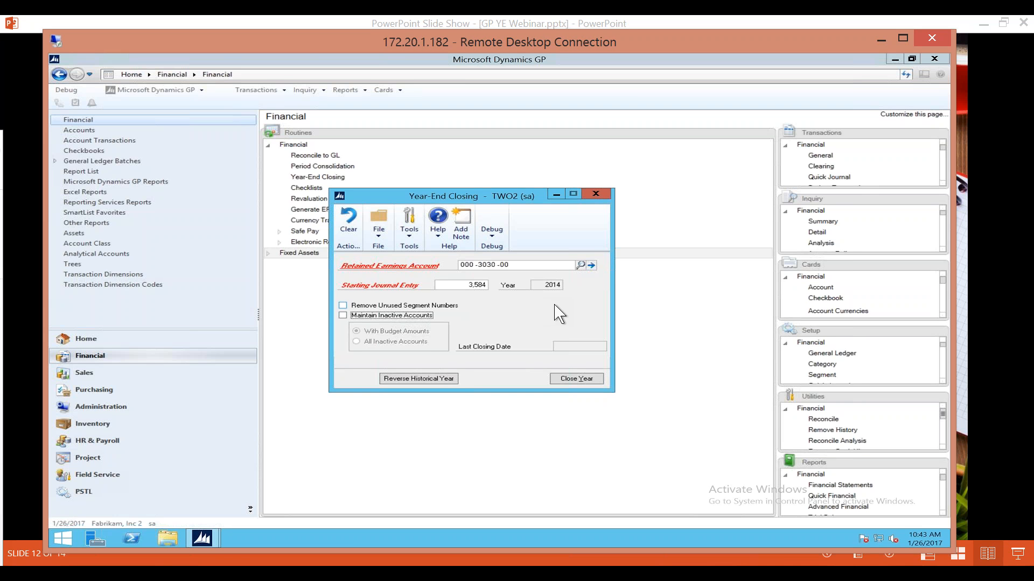
pyautogui.click(596, 193)
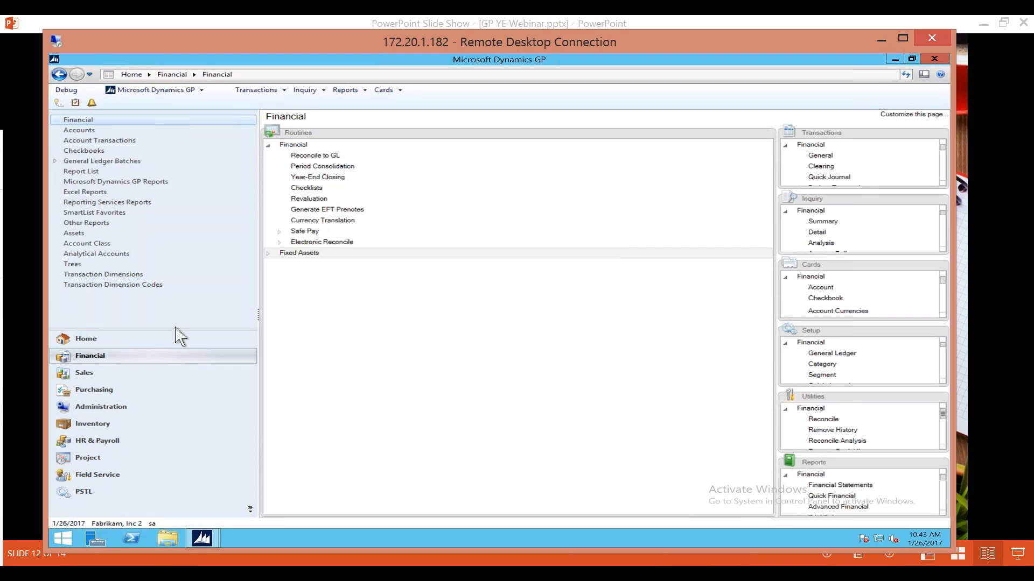
# Open SmartList and display the default Accounts list from the Financial folder.
pyautogui.click(173, 91)
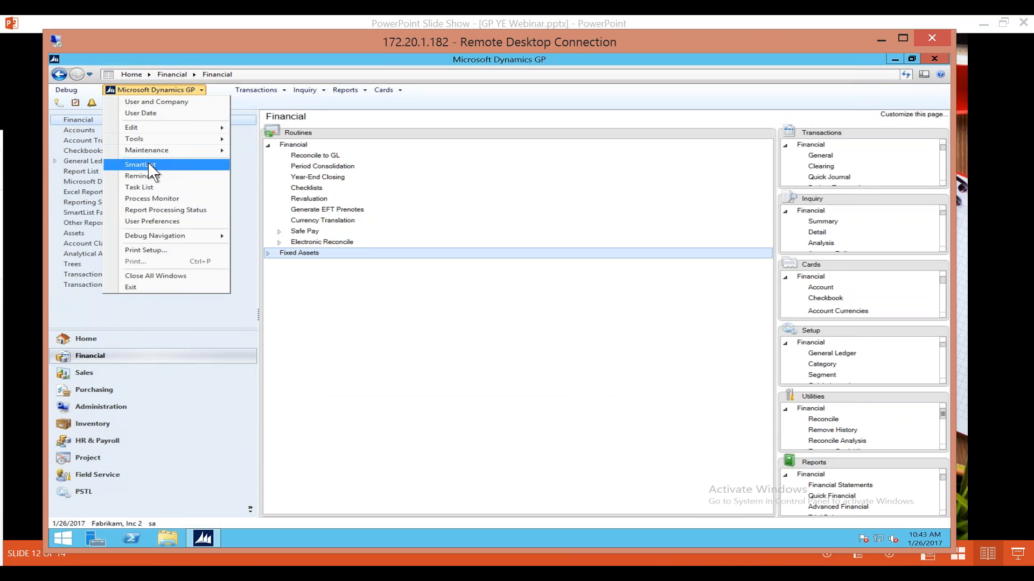
pyautogui.click(149, 165)
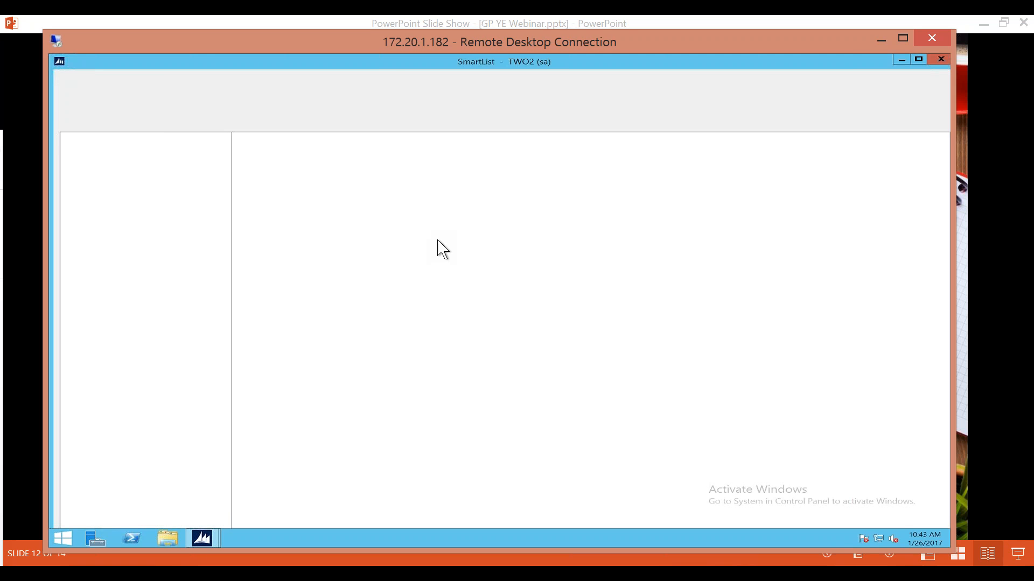
pyautogui.click(68, 165)
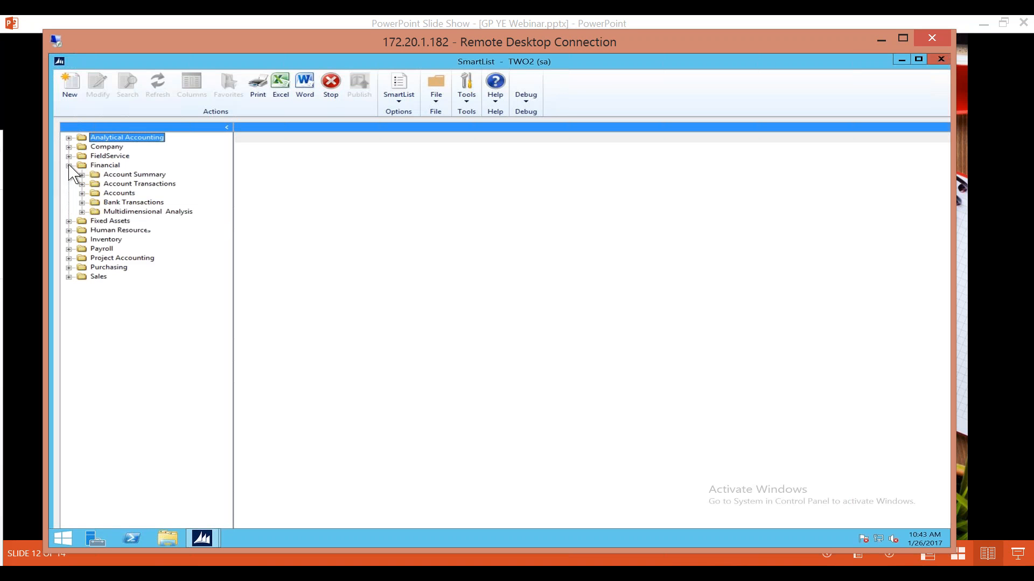
pyautogui.click(82, 193)
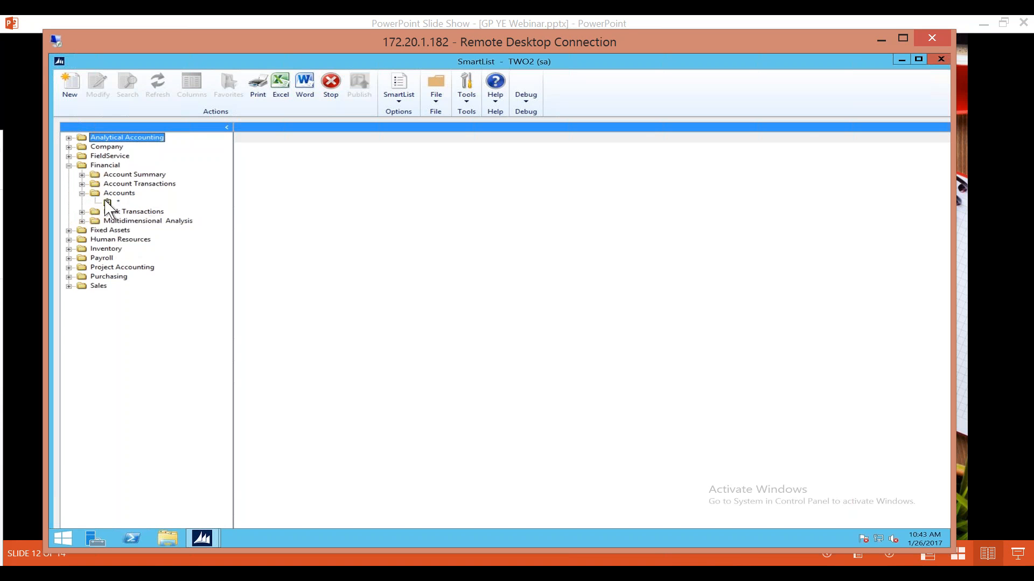
pyautogui.click(118, 203)
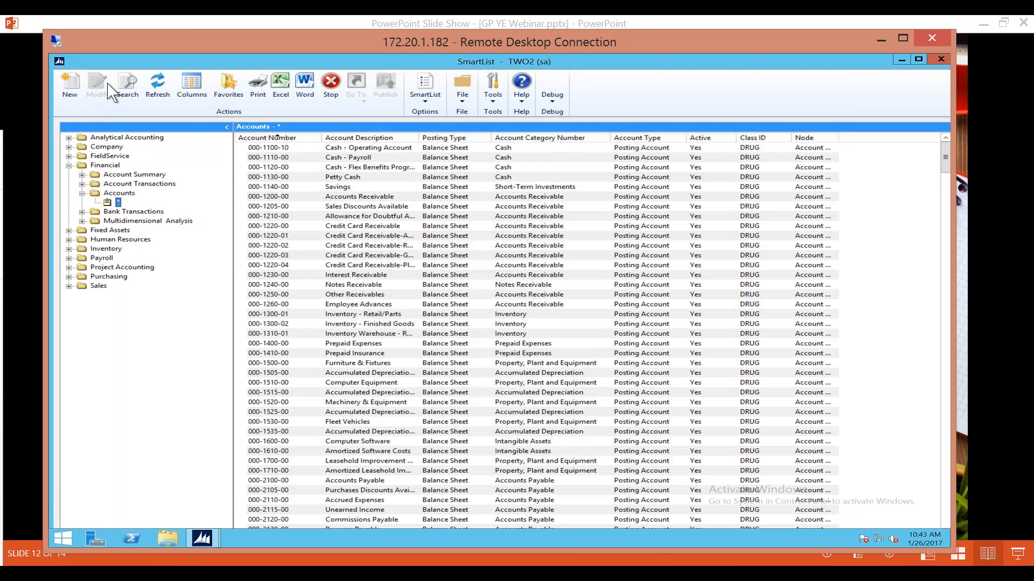
# Search the accounts for those whose Posting Type is equal to Balance Sheet.
pyautogui.click(132, 97)
pyautogui.click(384, 203)
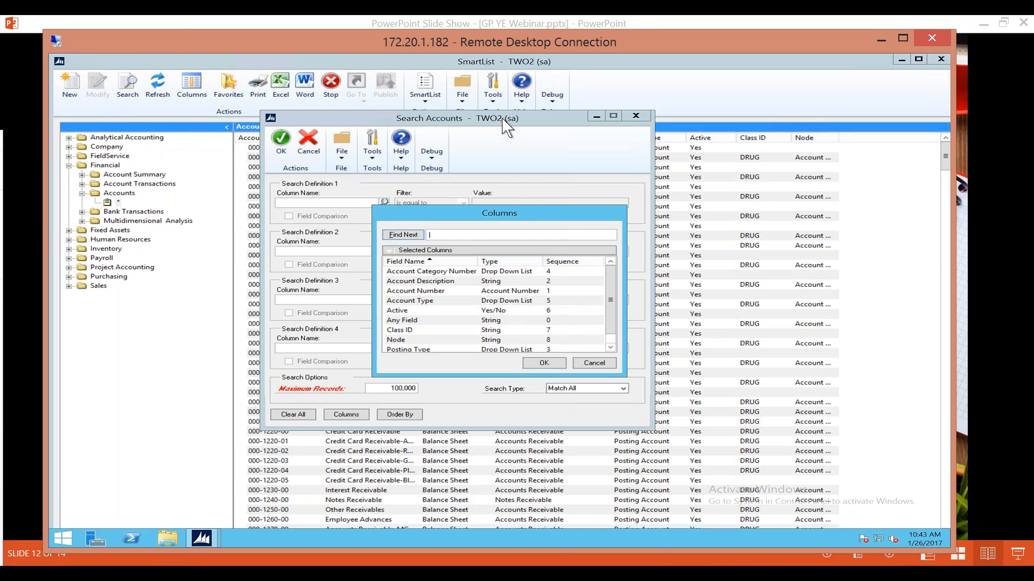
pyautogui.moveTo(496, 123); pyautogui.dragTo(450, 141)
pyautogui.moveTo(484, 178); pyautogui.dragTo(520, 193)
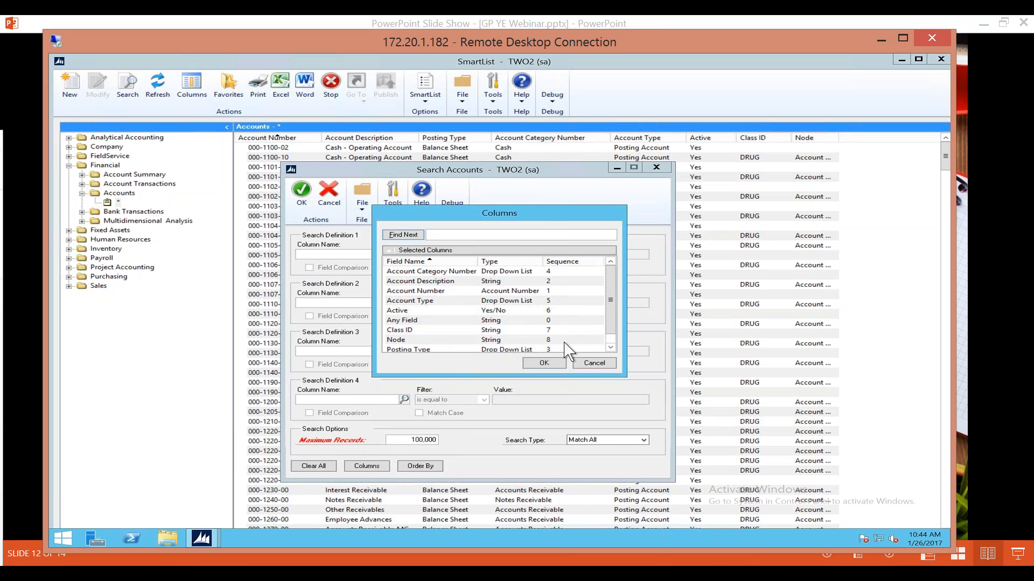
pyautogui.click(447, 349)
pyautogui.click(544, 363)
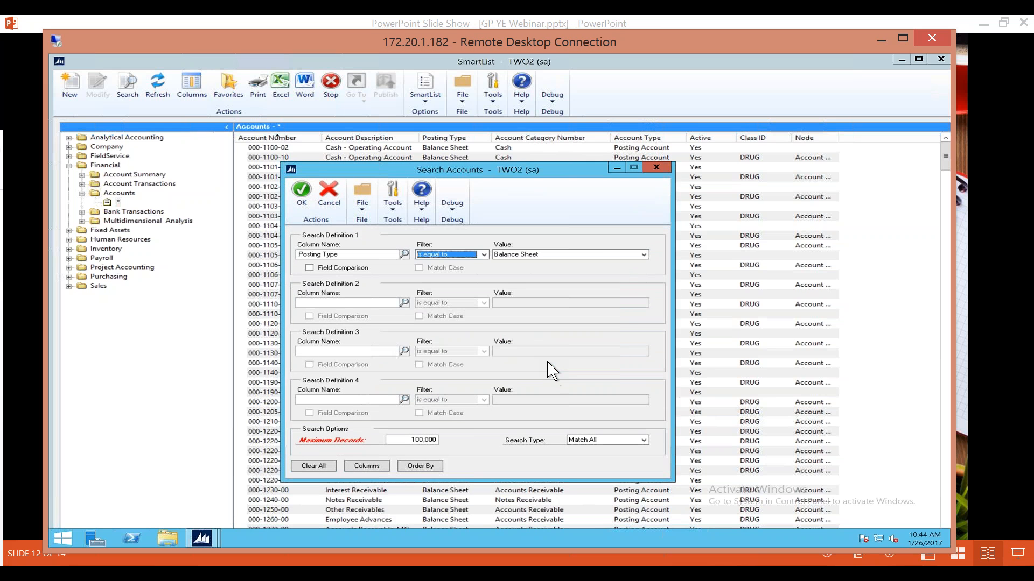
pyautogui.click(303, 195)
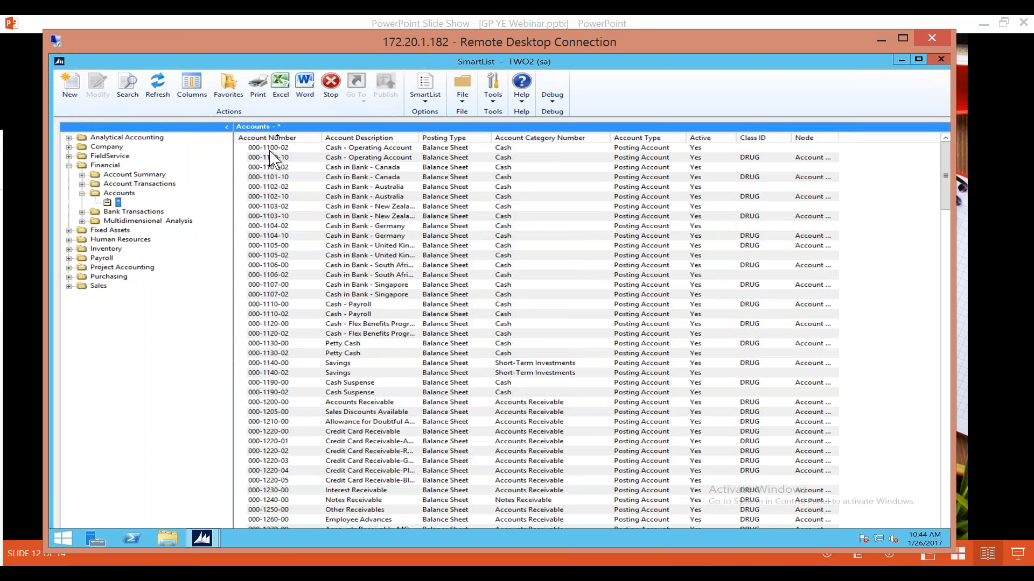
# Examine the balance sheet accounts from cash through the 4000-series numbers for wrong posting types, highlighting Overhead and Project Billings.
pyautogui.click(341, 363)
pyautogui.scroll(-7, 344, 363)
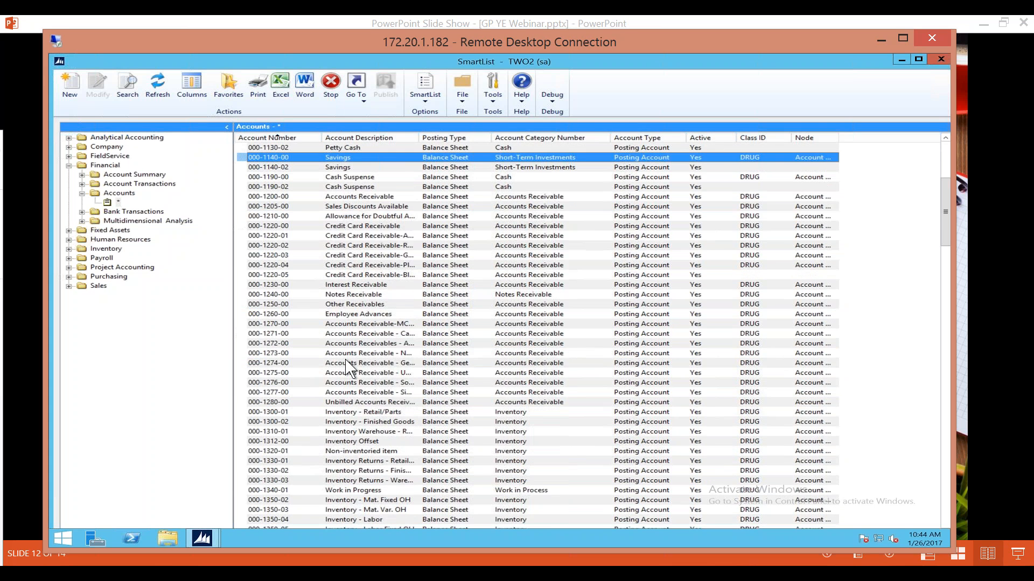
pyautogui.scroll(-2, 347, 368)
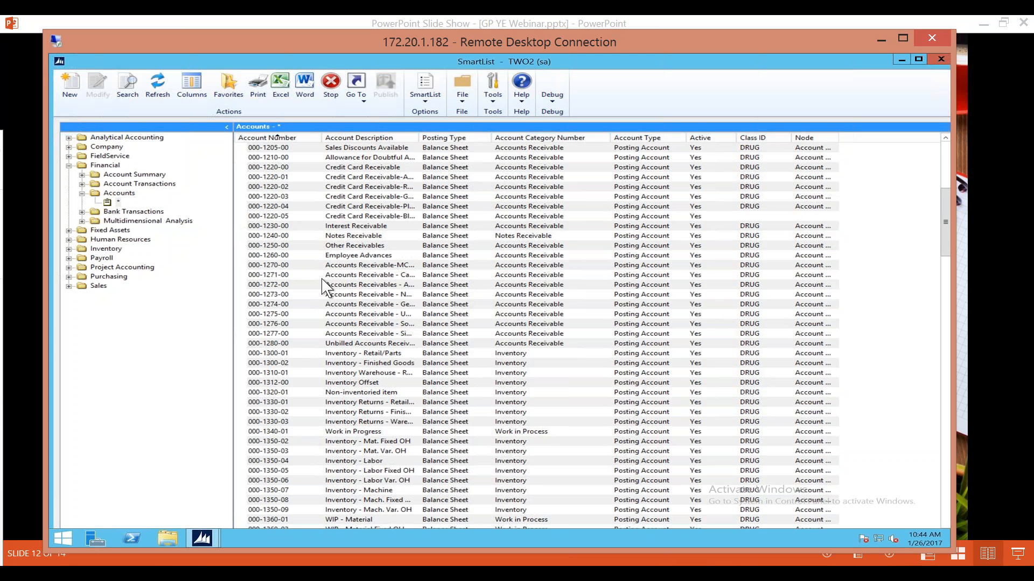
pyautogui.scroll(-7, 323, 287)
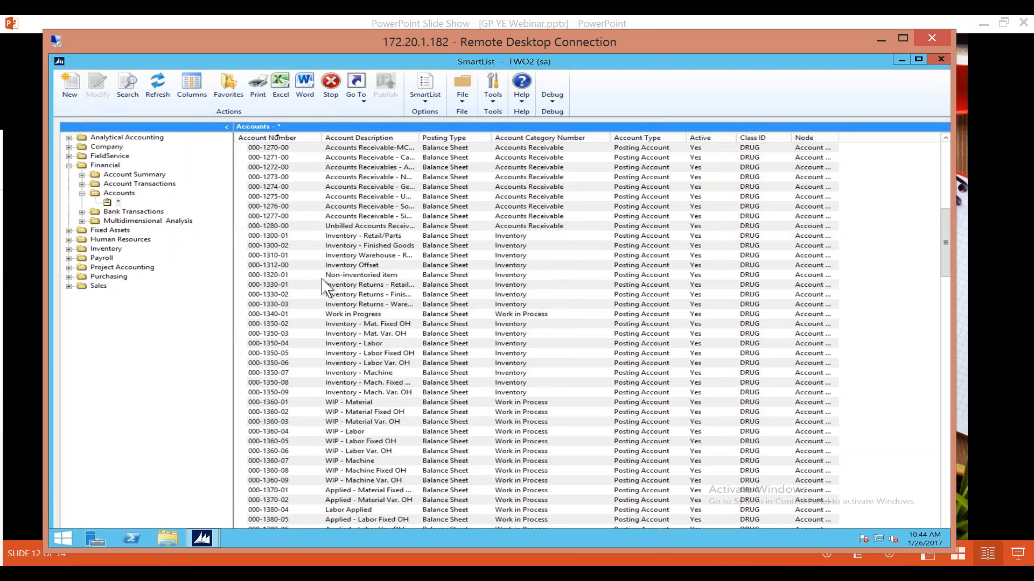
pyautogui.scroll(-11, 324, 287)
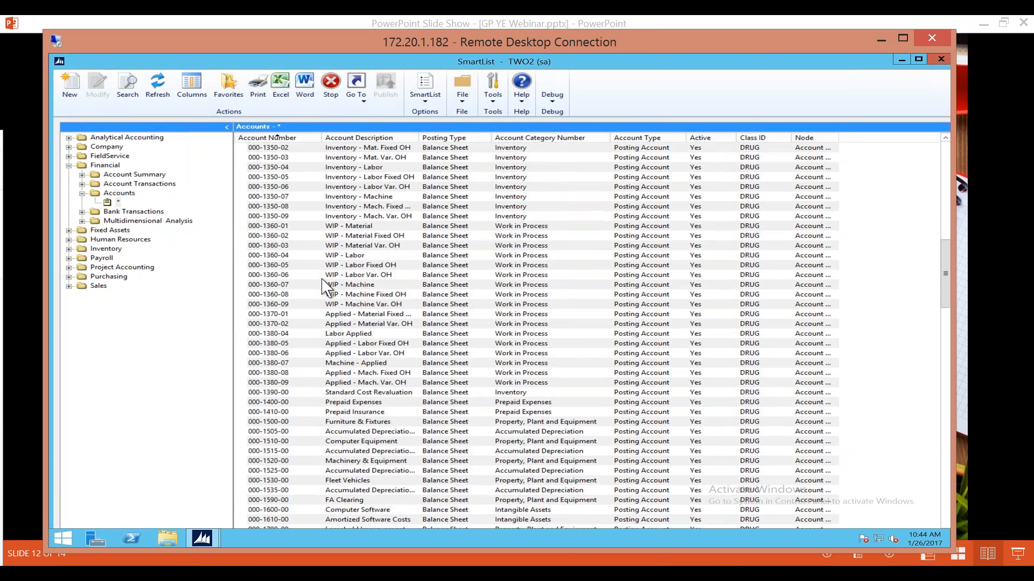
pyautogui.scroll(-10, 324, 287)
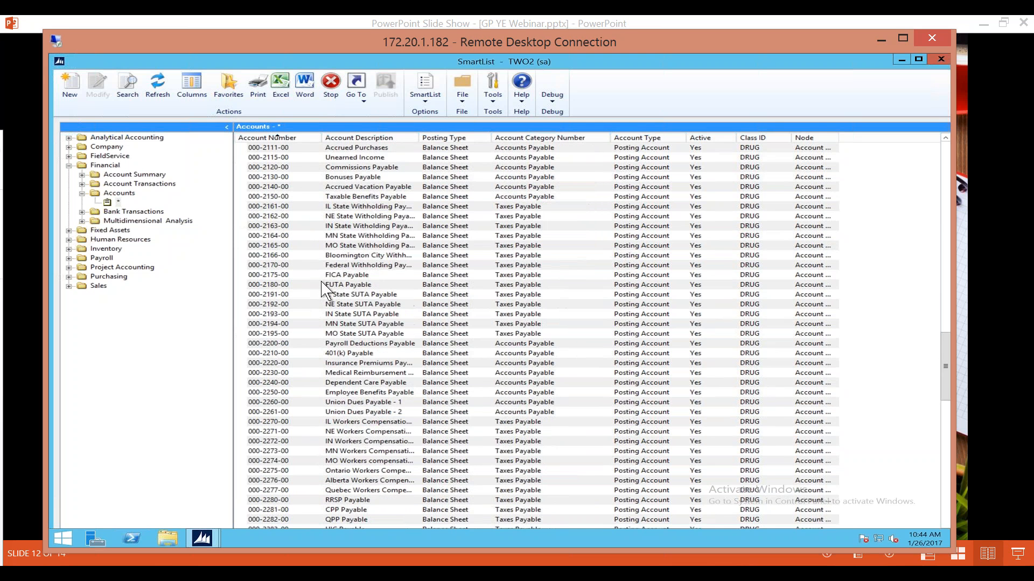
pyautogui.scroll(-20, 323, 287)
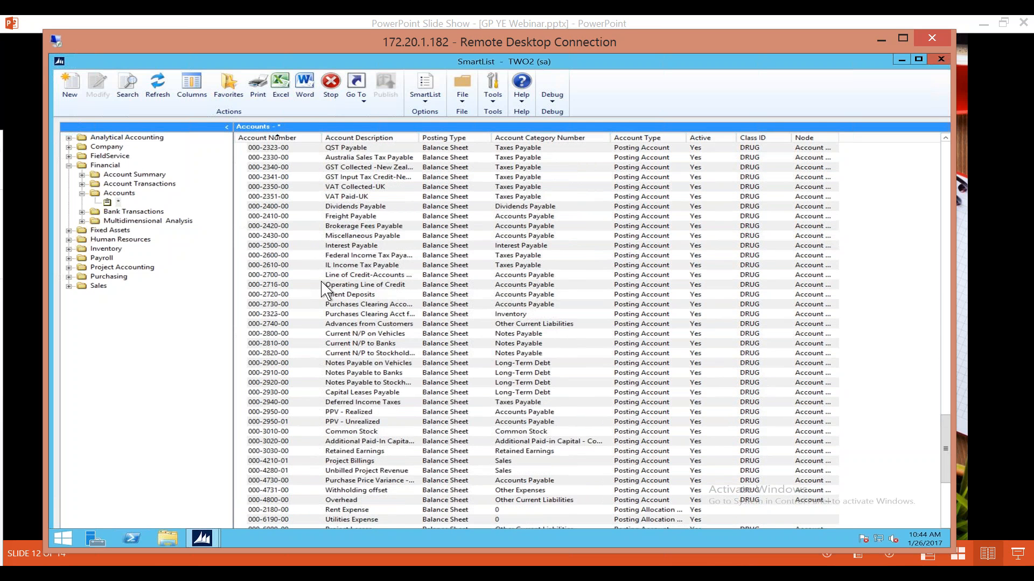
pyautogui.scroll(-2, 323, 287)
pyautogui.click(298, 442)
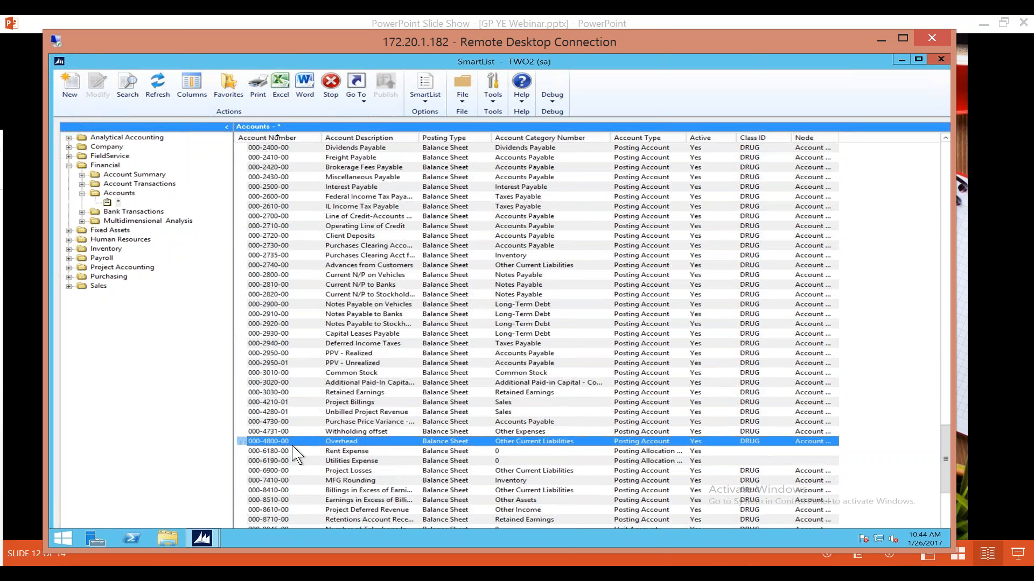
pyautogui.click(295, 403)
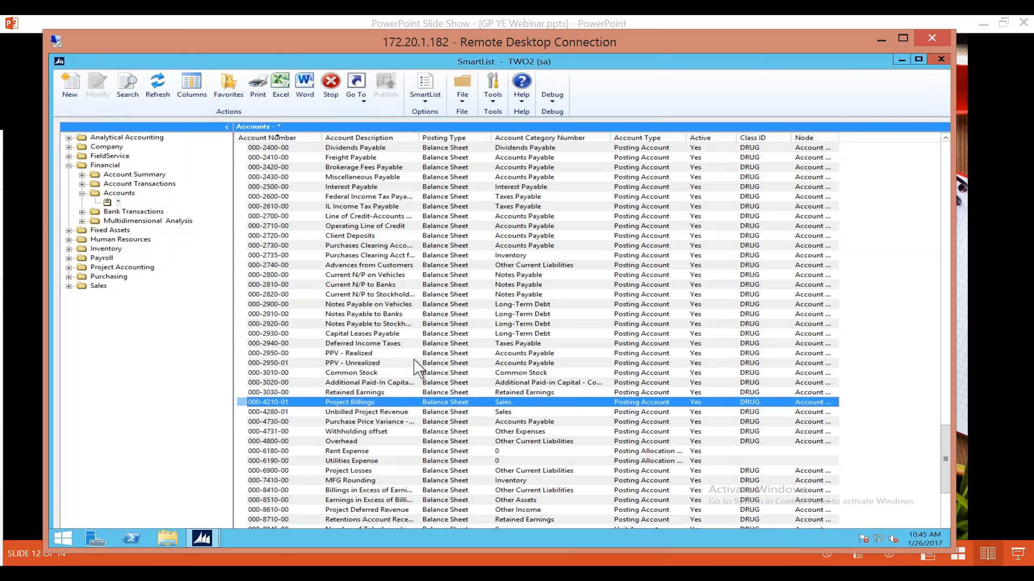
# Change the account search so that Posting Type is equal to Profit and Loss.
pyautogui.click(130, 96)
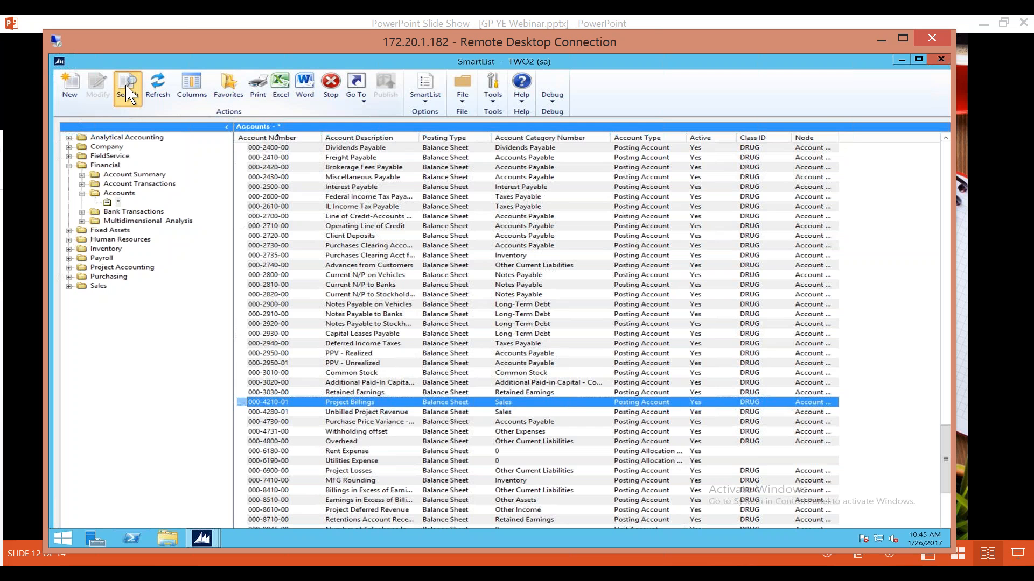
pyautogui.click(623, 203)
pyautogui.click(560, 219)
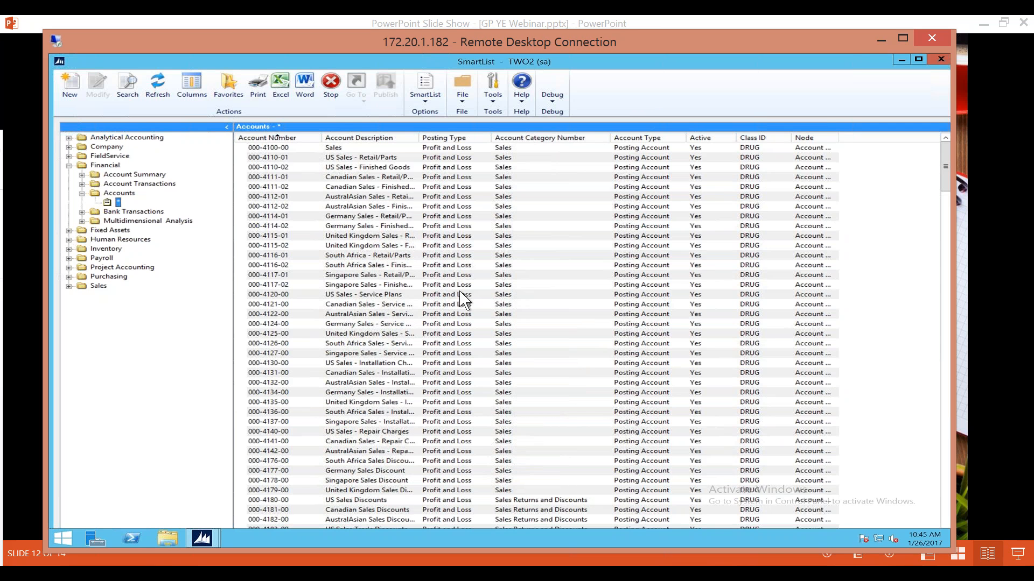
# Reverse and restore the account number sort order, and examine the profit and loss accounts from sales through the expense and other income accounts.
pyautogui.click(284, 139)
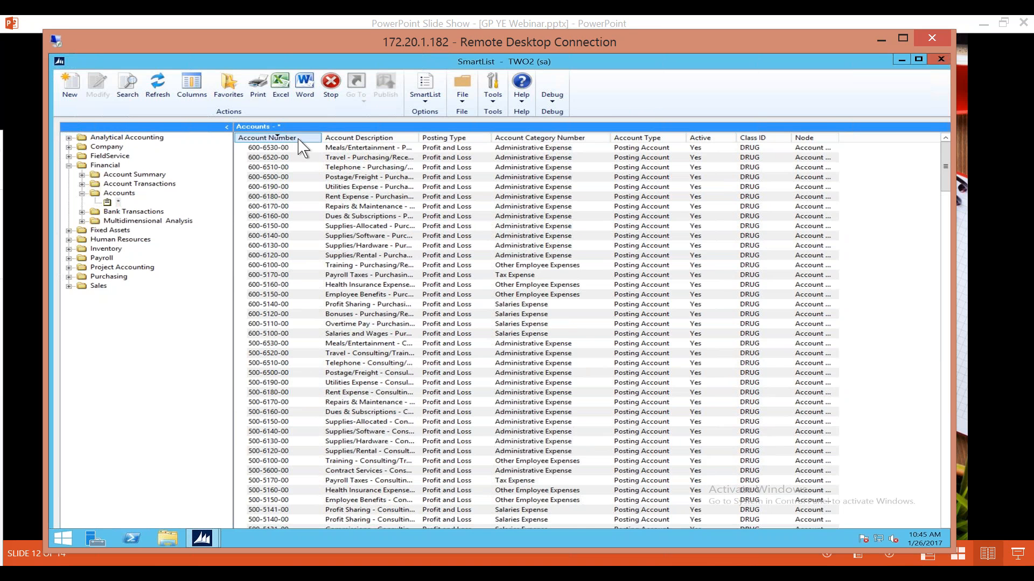
pyautogui.click(298, 139)
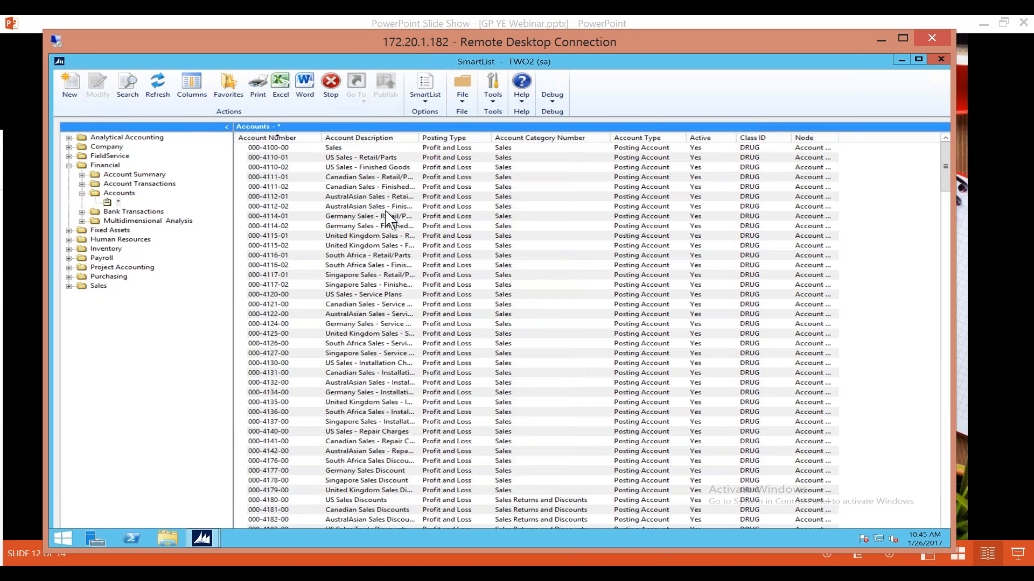
pyautogui.scroll(-6, 386, 220)
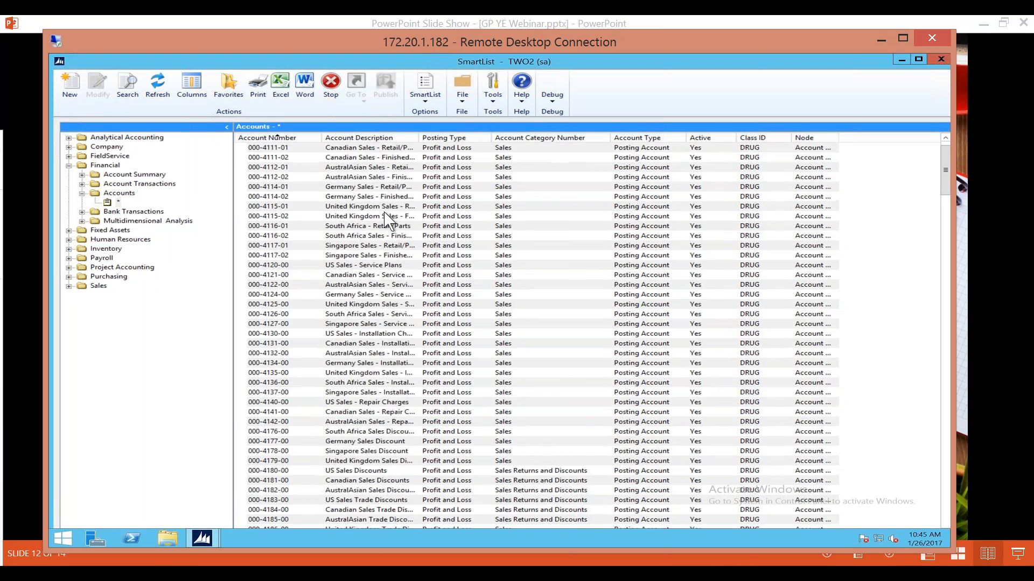
pyautogui.scroll(-4, 364, 311)
pyautogui.scroll(-12, 365, 318)
pyautogui.scroll(-10, 365, 317)
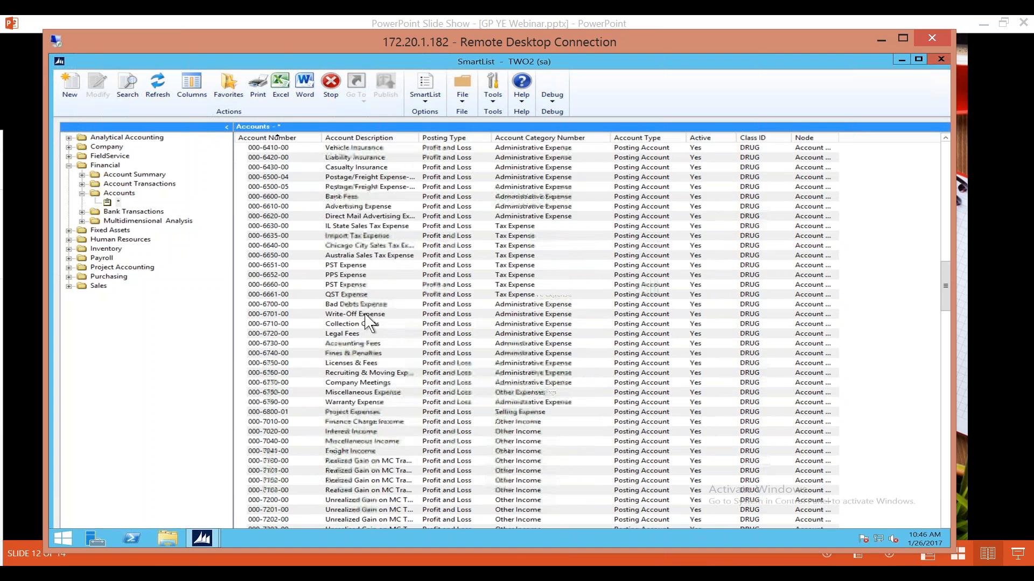
pyautogui.scroll(-4, 362, 322)
pyautogui.scroll(13, 362, 323)
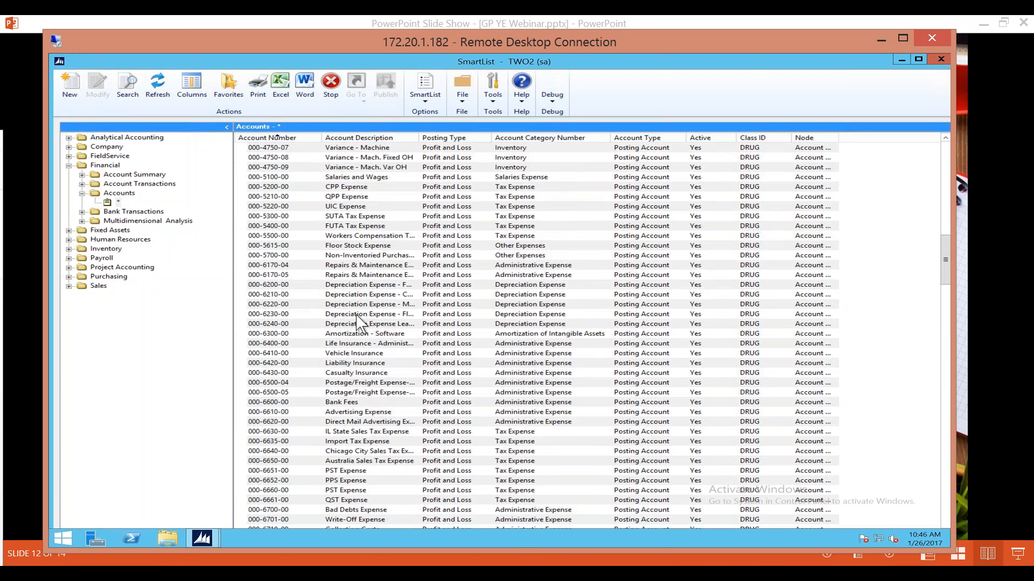
pyautogui.scroll(20, 360, 323)
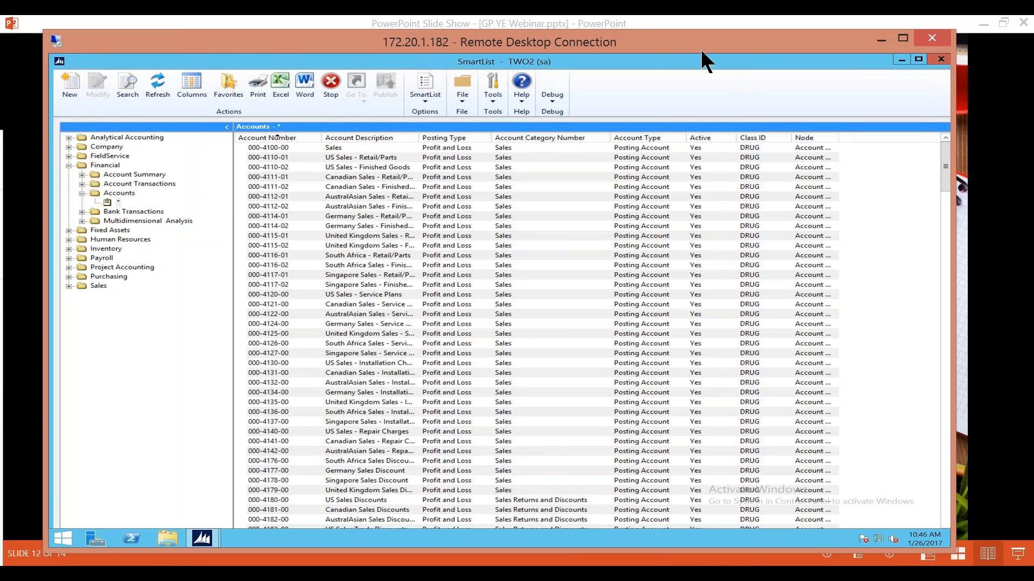
# Minimize SmartList, reopen the general ledger Year-End Closing routine to review its settings, and close it without closing the year.
pyautogui.click(900, 63)
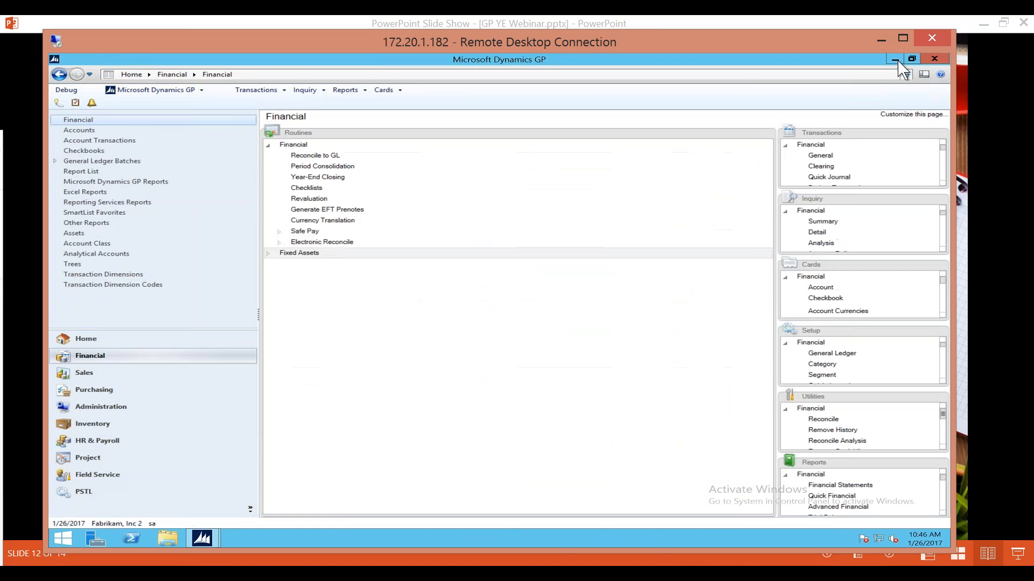
pyautogui.click(430, 311)
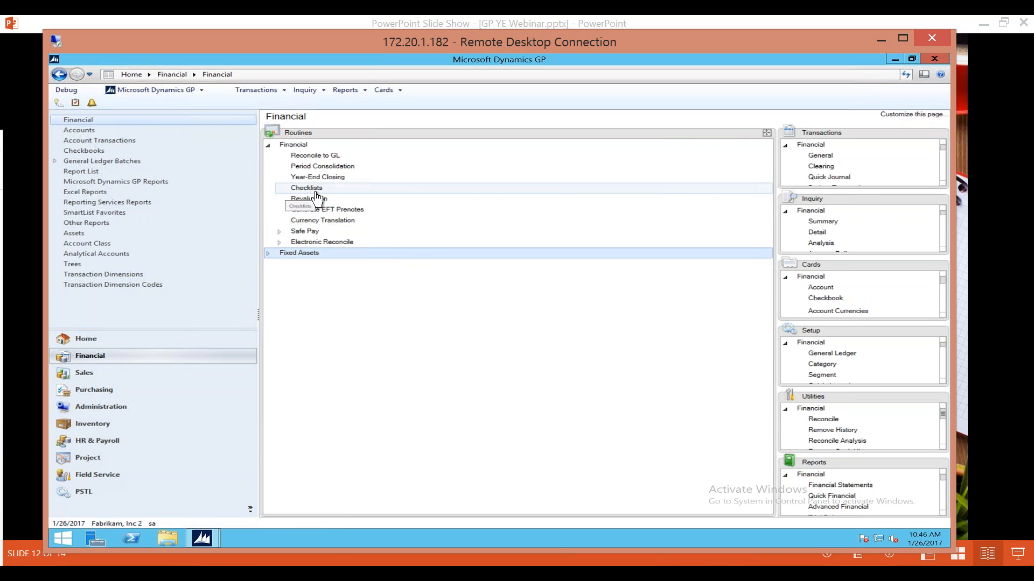
pyautogui.click(318, 177)
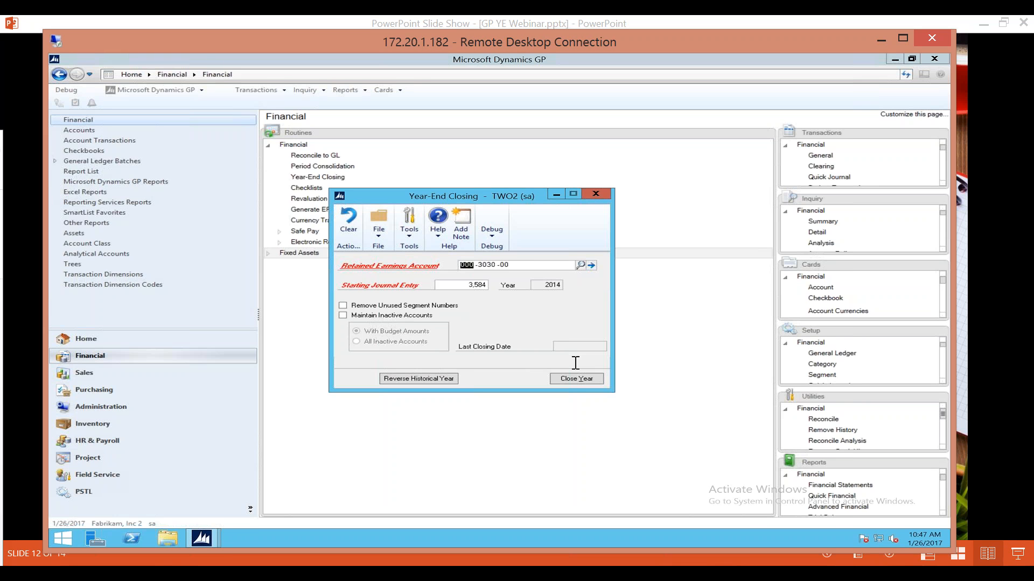
pyautogui.click(603, 195)
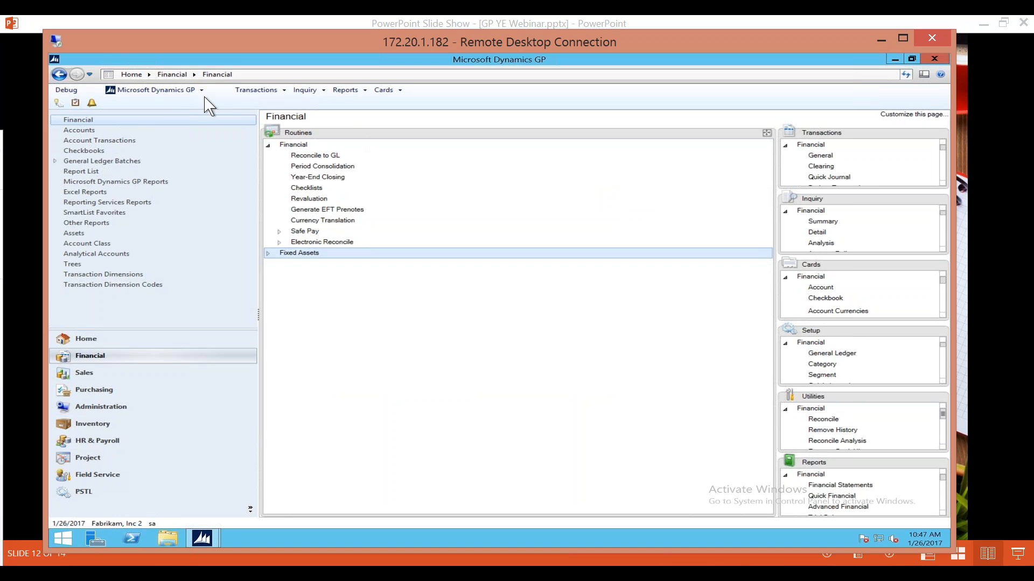
# Open the Process Monitor to check the Normal queue for running processes, and close it.
pyautogui.click(181, 92)
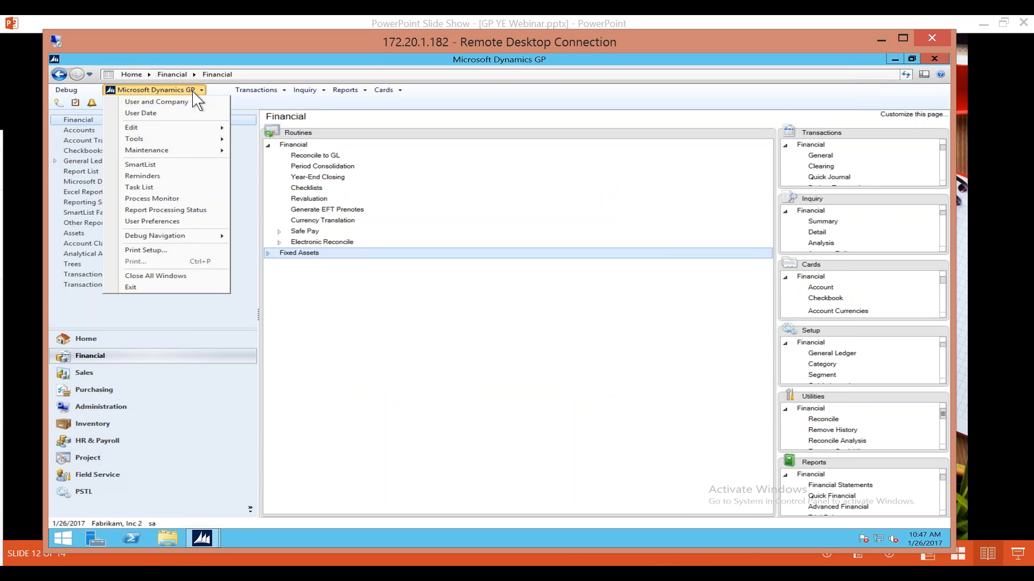
pyautogui.click(170, 199)
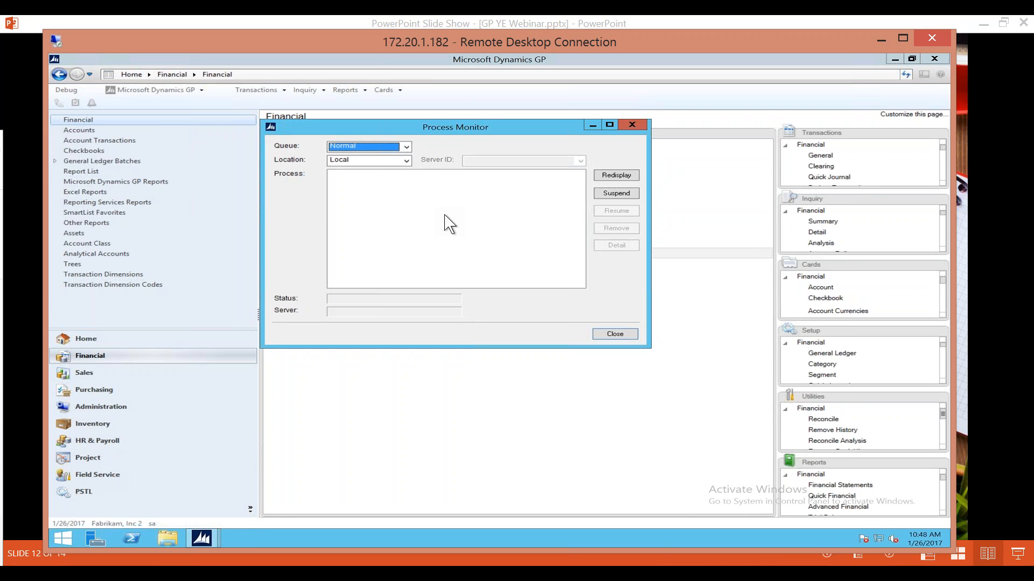
pyautogui.click(624, 334)
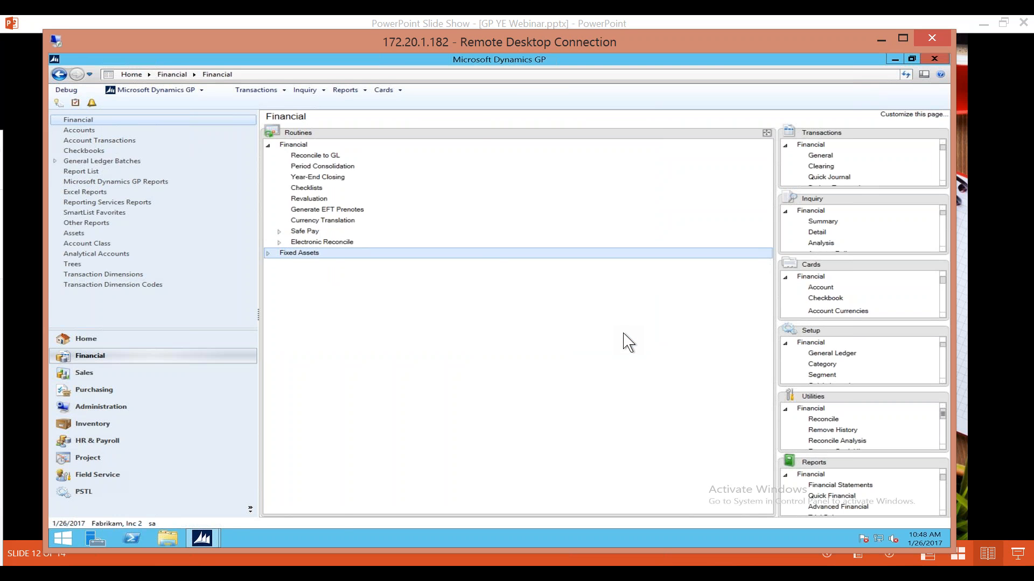
pyautogui.click(205, 540)
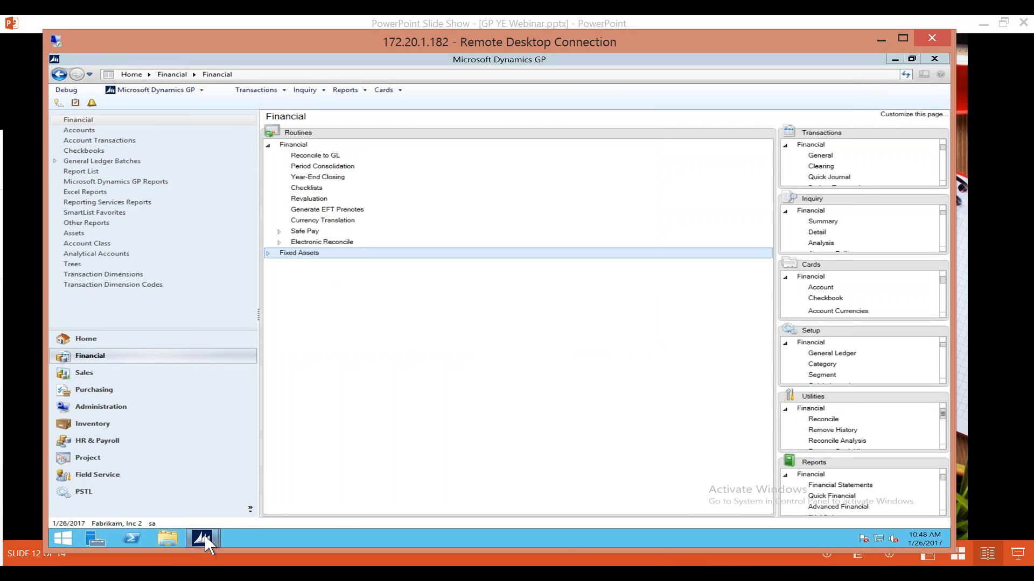
pyautogui.click(322, 458)
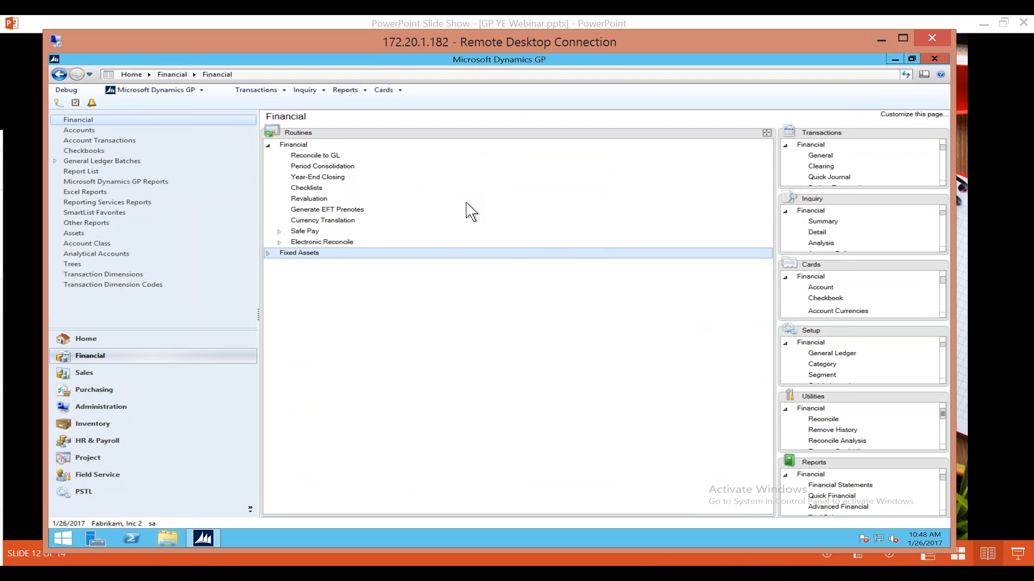
# Review the general ledger Year-End Closing window, close it without closing the year, and switch back to the PowerPoint slide show.
pyautogui.click(332, 178)
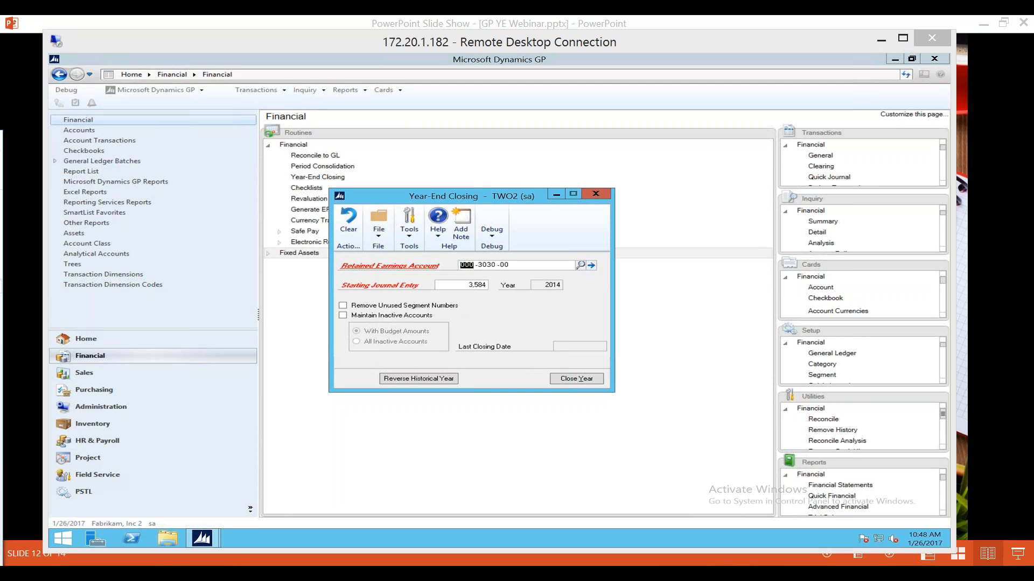
pyautogui.click(599, 195)
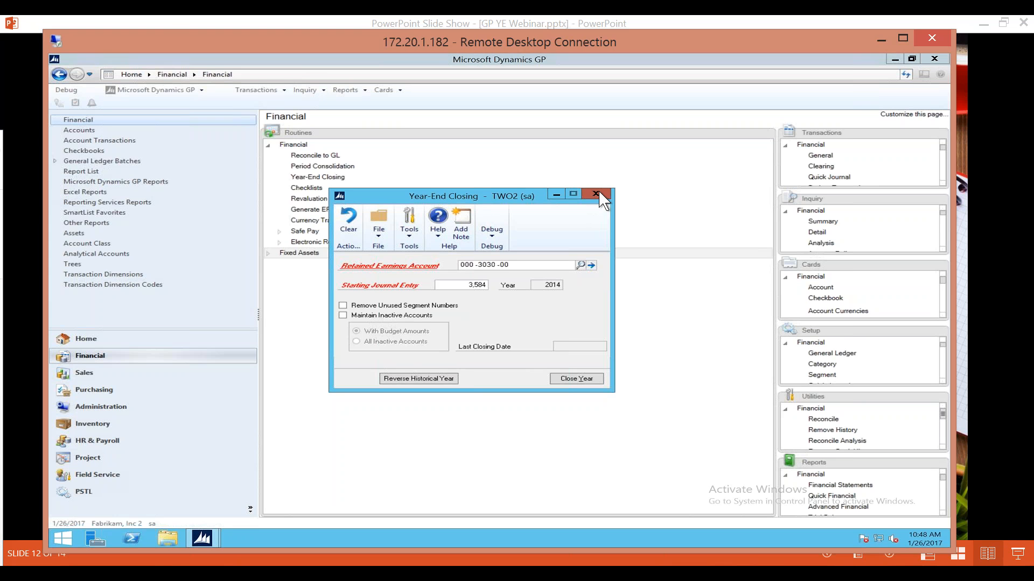
pyautogui.moveTo(573, 43); pyautogui.dragTo(0, 86)
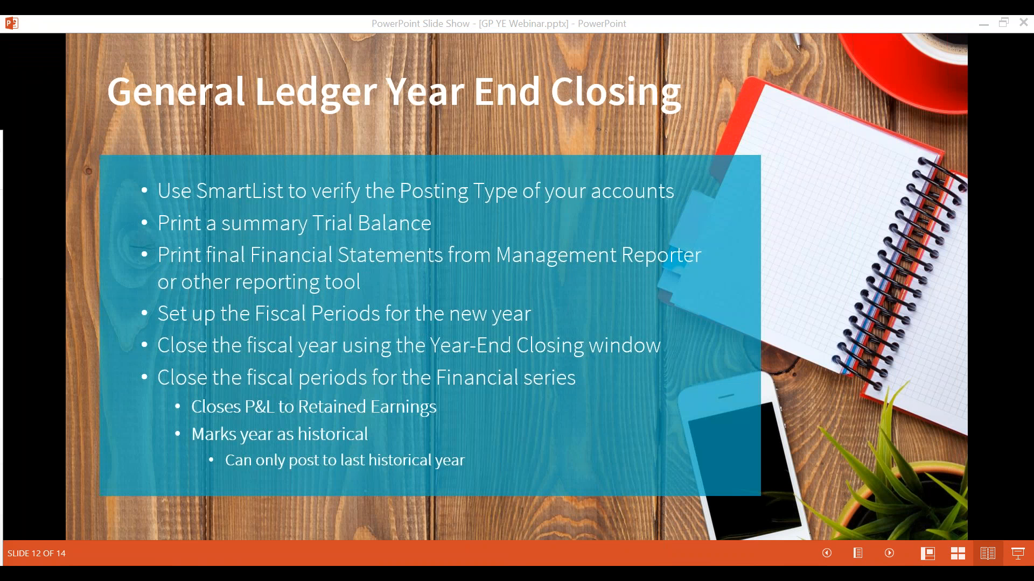
pyautogui.click(806, 83)
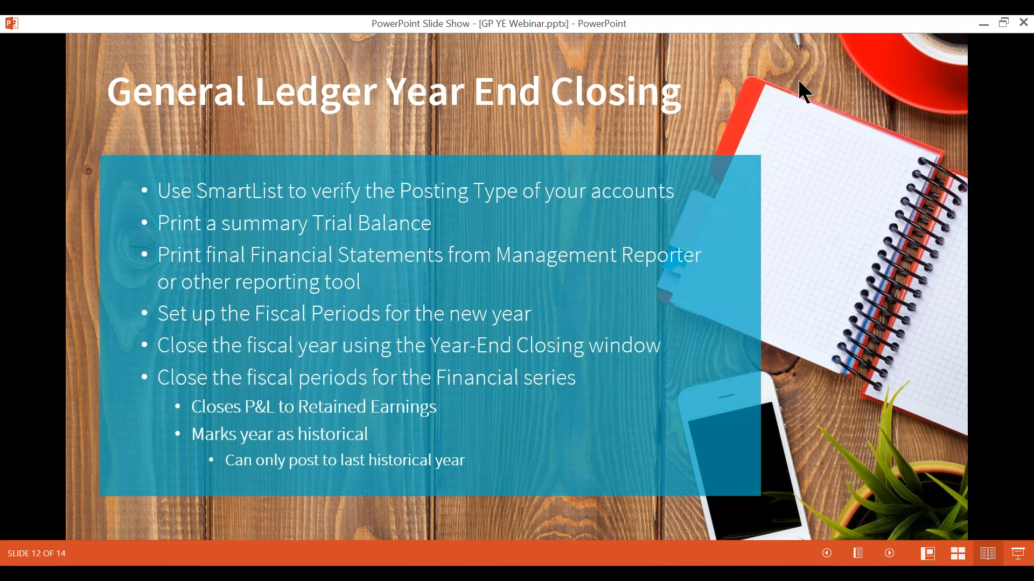